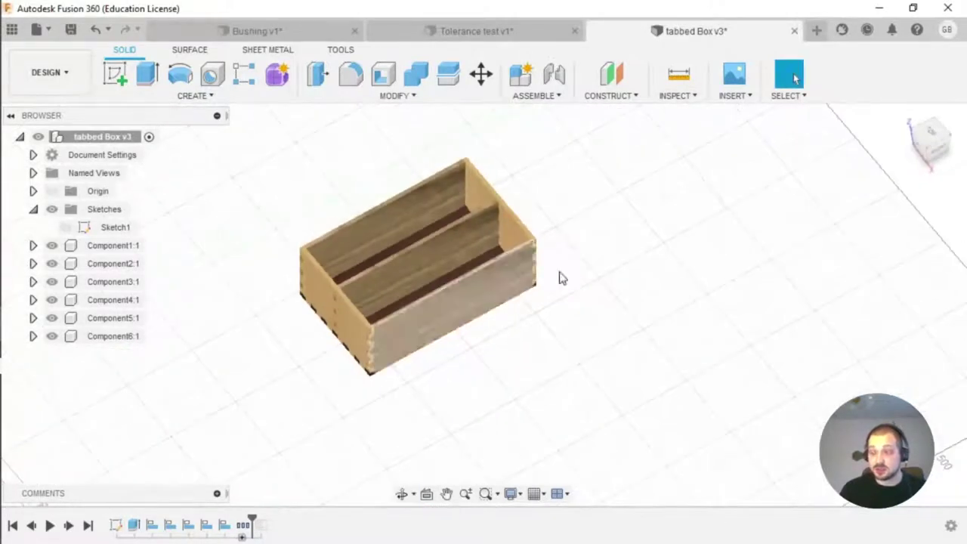
Bring Inkscape to the front from Fusion 360's box model view.
{"action": "scroll", "coordinate": [340, 203], "scroll_direction": "up", "scroll_amount": 4}
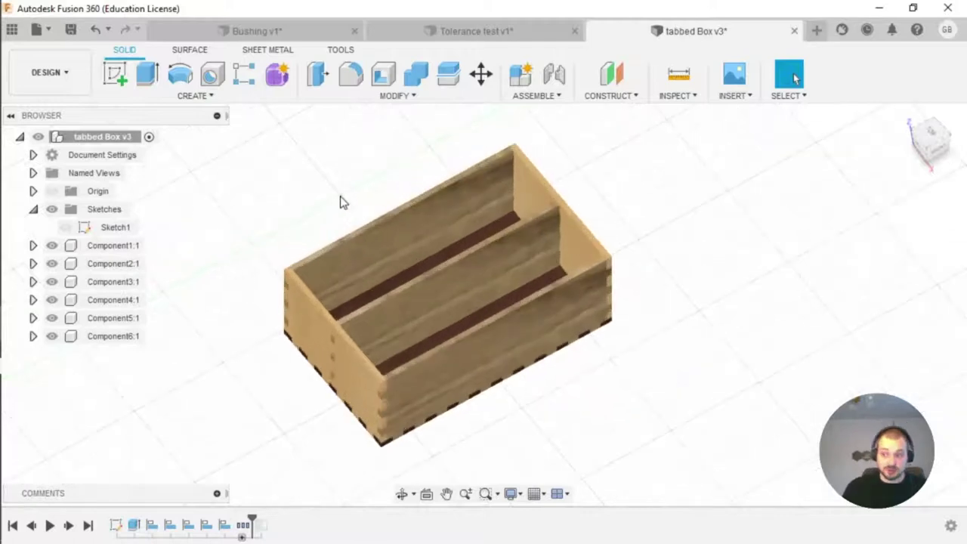
{"action": "middle_click_drag", "start_coordinate": [339, 201], "coordinate": [481, 252]}
{"action": "scroll", "coordinate": [499, 271], "scroll_direction": "down", "scroll_amount": 2}
{"action": "mouse_move", "coordinate": [521, 287]}
{"action": "middle_mouse_down"}
{"action": "mouse_move", "coordinate": [479, 285]}
{"action": "mouse_move", "coordinate": [503, 287]}
{"action": "middle_mouse_up"}
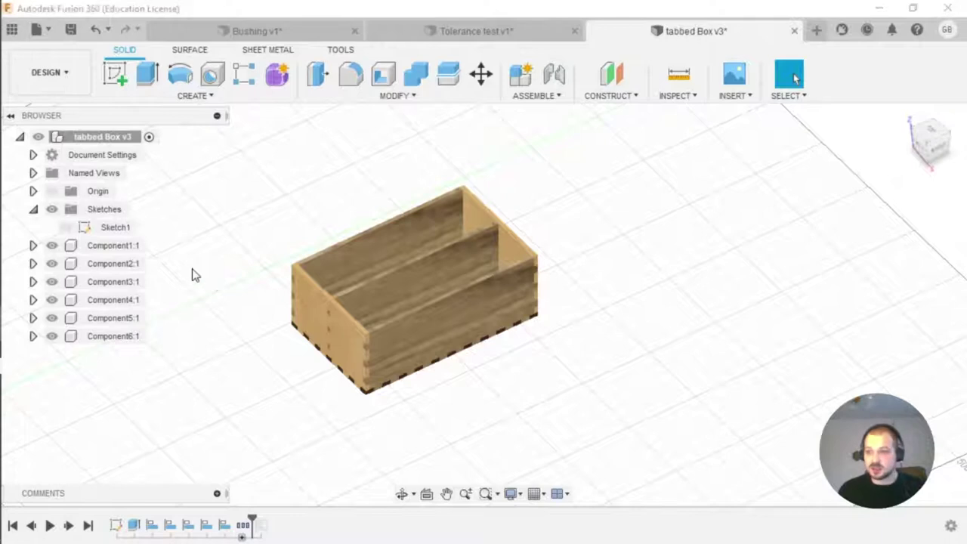
{"action": "key", "text": "super"}
{"action": "left_click", "coordinate": [52, 367]}
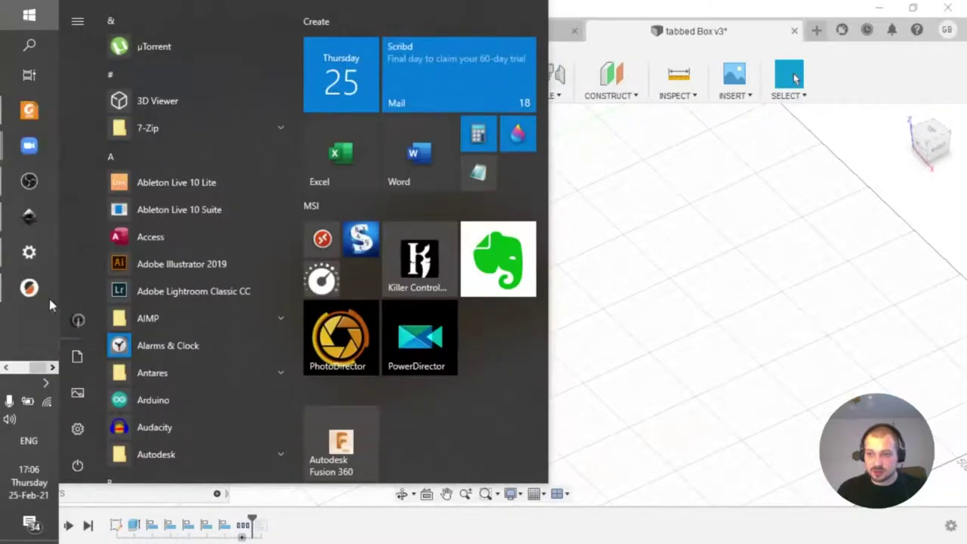
{"action": "left_click", "coordinate": [29, 219]}
{"action": "scroll", "coordinate": [452, 208], "scroll_direction": "down", "scroll_amount": 1}
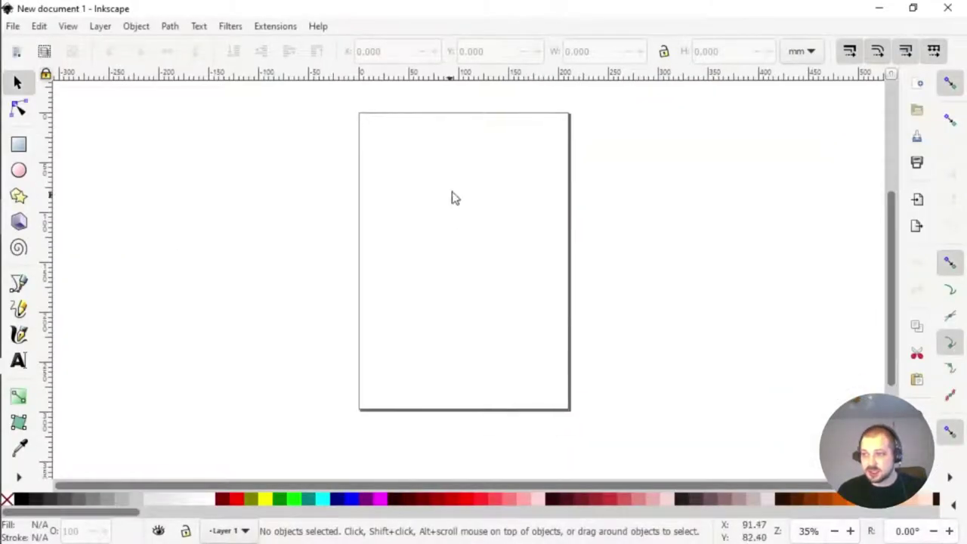
Run Tabbed Box Maker for an 80×130×50 mm box with one divider and 3 mm material.
{"action": "left_click", "coordinate": [275, 28]}
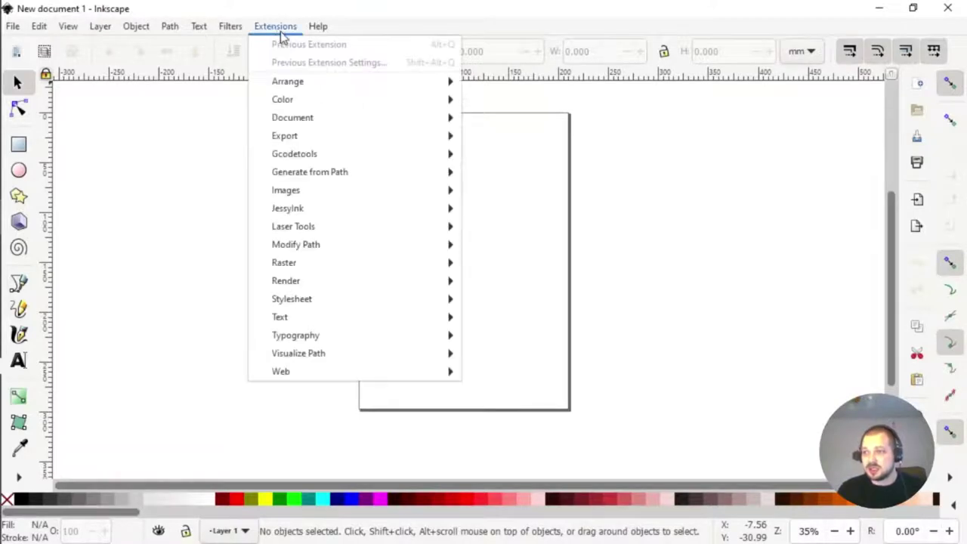
{"action": "mouse_move", "coordinate": [401, 226]}
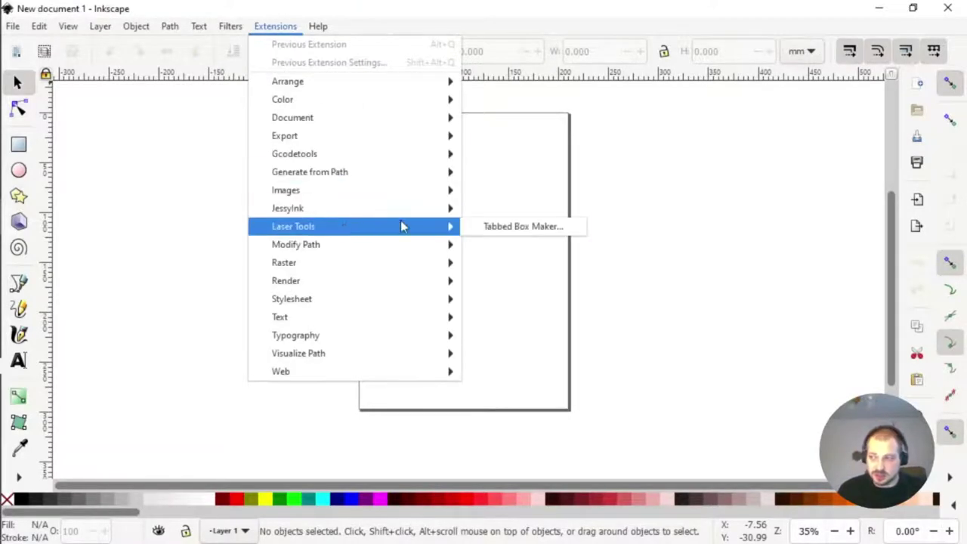
{"action": "left_click", "coordinate": [529, 226]}
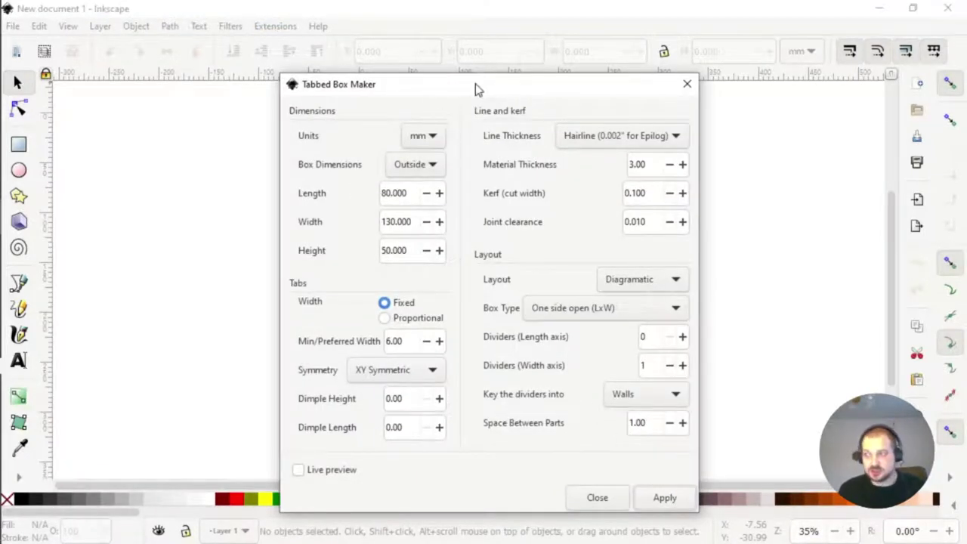
{"action": "left_click_drag", "start_coordinate": [475, 89], "coordinate": [421, 67]}
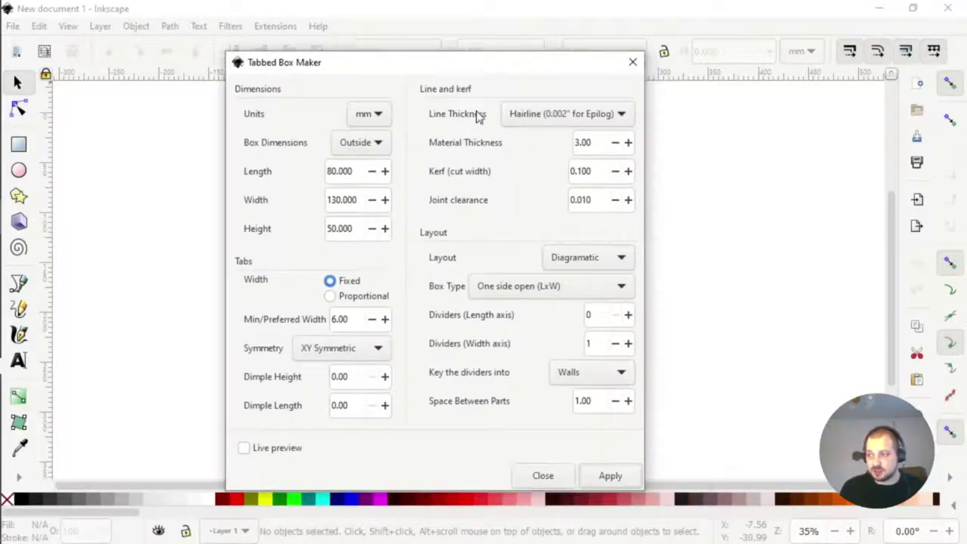
{"action": "left_click", "coordinate": [610, 476]}
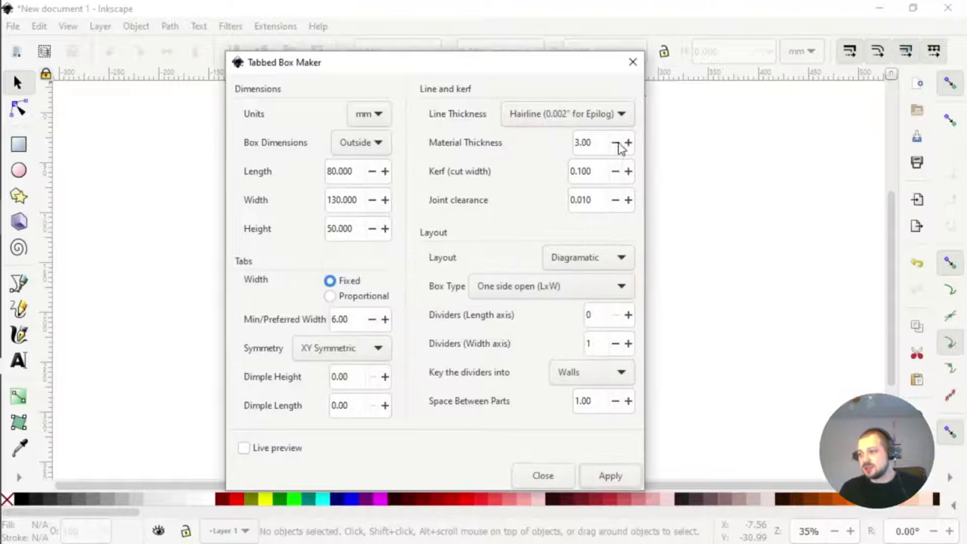
{"action": "left_click", "coordinate": [632, 62]}
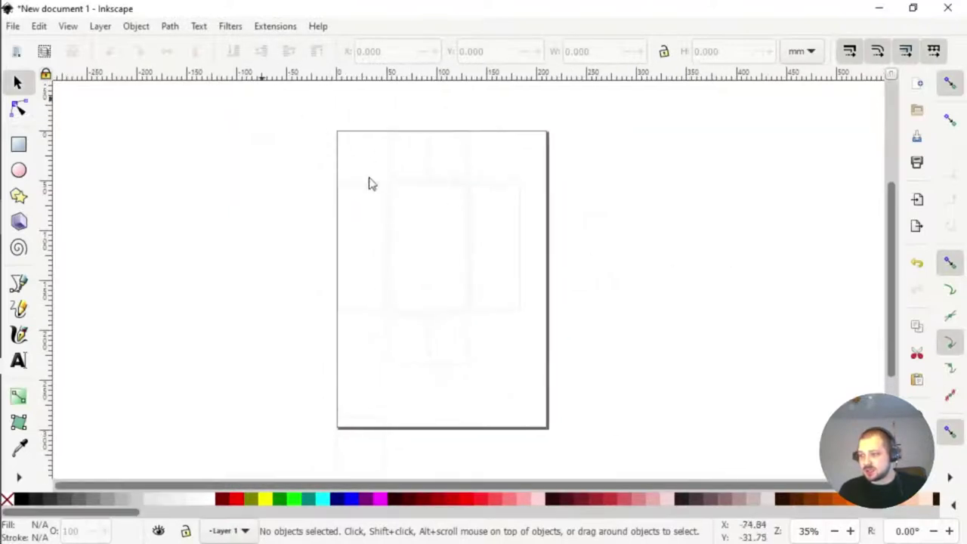
Select all panels and save a copy as drawing.dxf in Desktop Cutting Plotter R14 format.
{"action": "key", "text": "ctrl+a"}
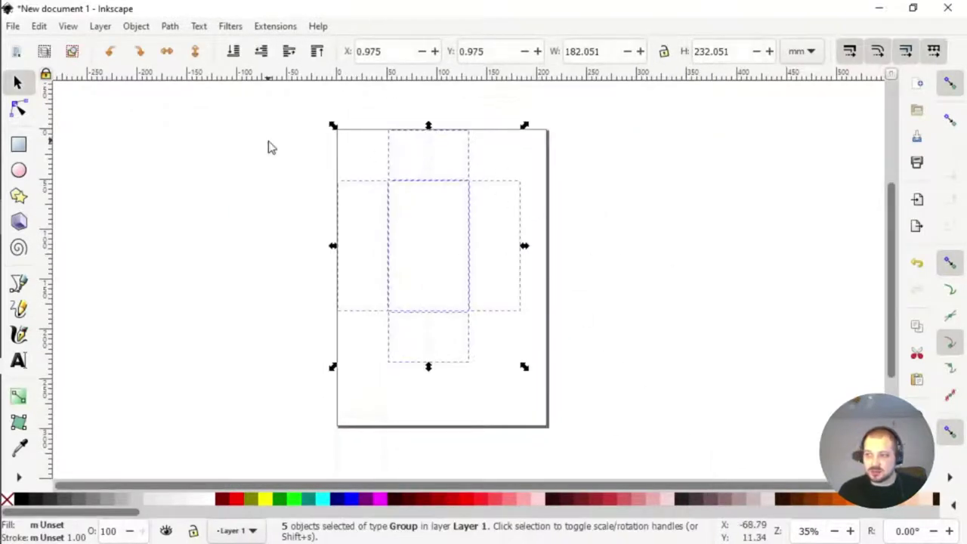
{"action": "left_click", "coordinate": [12, 25]}
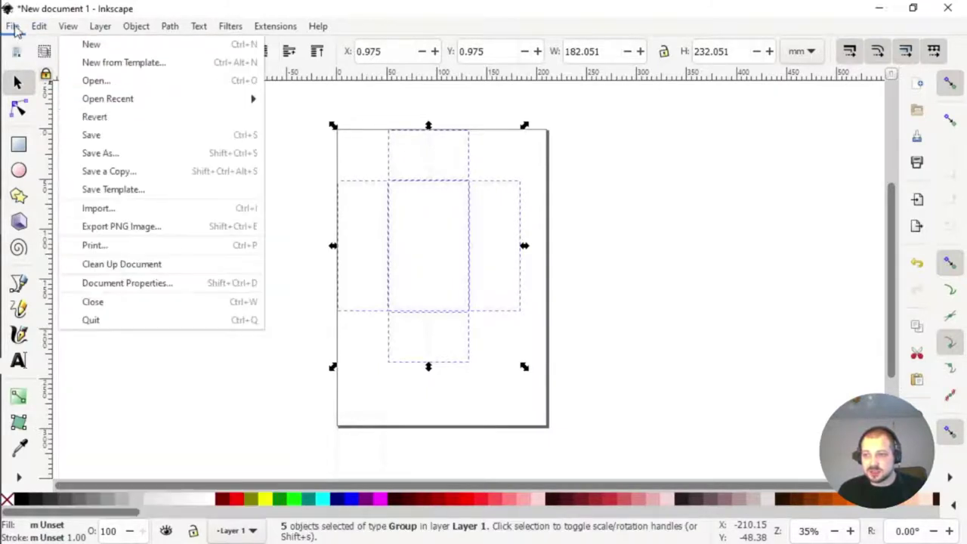
{"action": "left_click", "coordinate": [179, 172]}
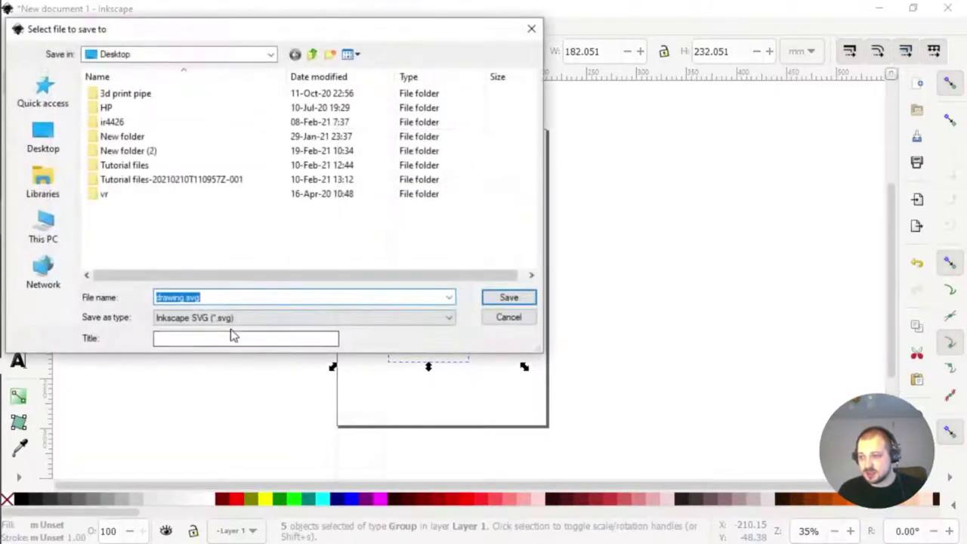
{"action": "left_click", "coordinate": [225, 318]}
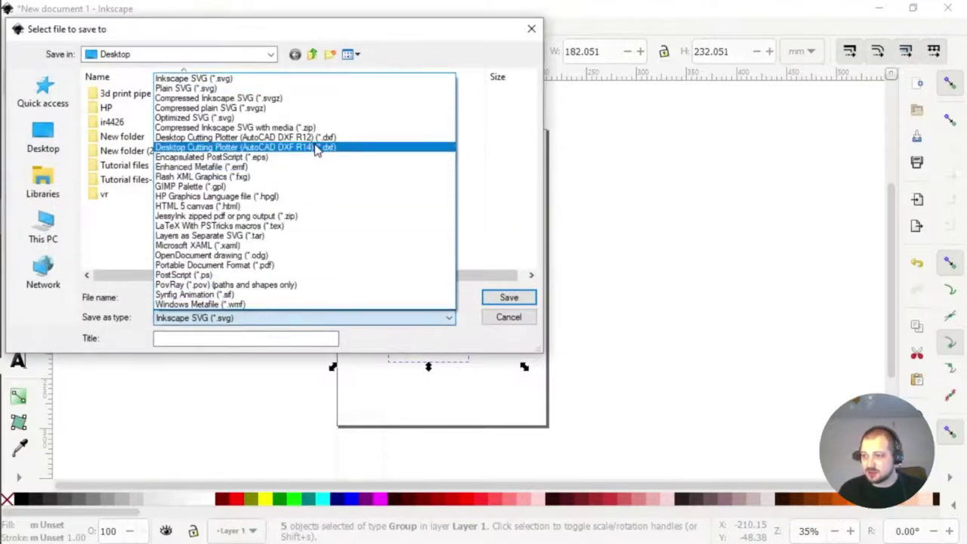
{"action": "left_click", "coordinate": [315, 148]}
{"action": "left_click", "coordinate": [510, 299]}
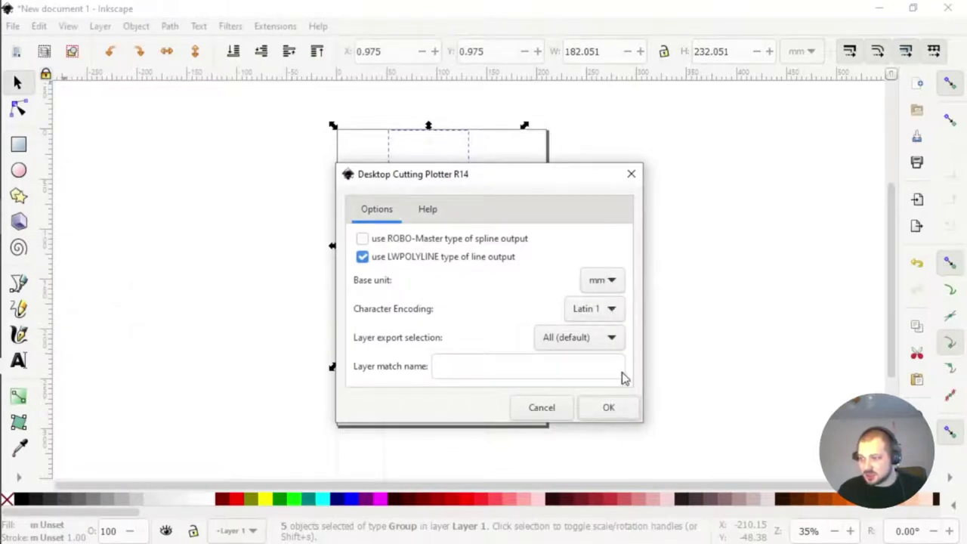
{"action": "left_click", "coordinate": [616, 411]}
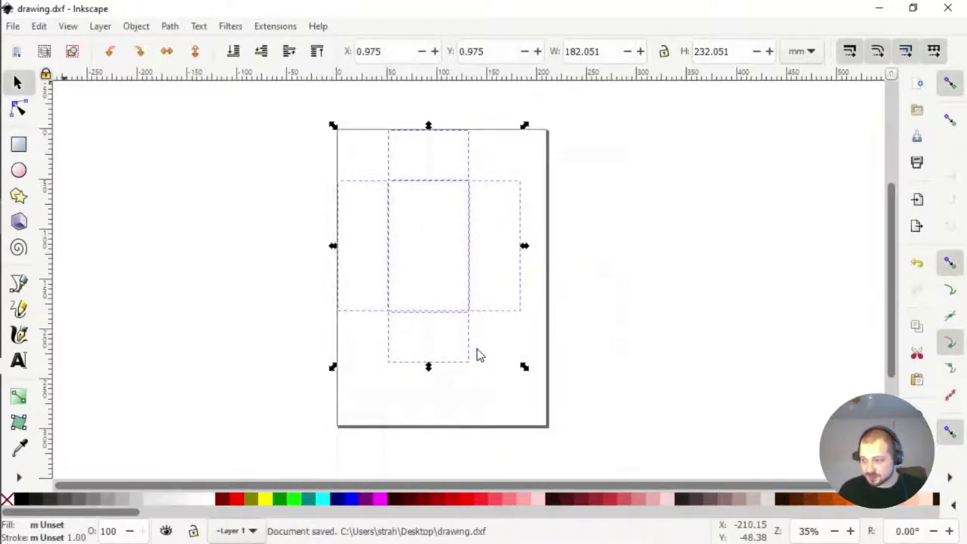
In Fusion 360, roll the timeline back and edit Sketch1 to show the flat panels.
{"action": "key", "text": "alt+Tab"}
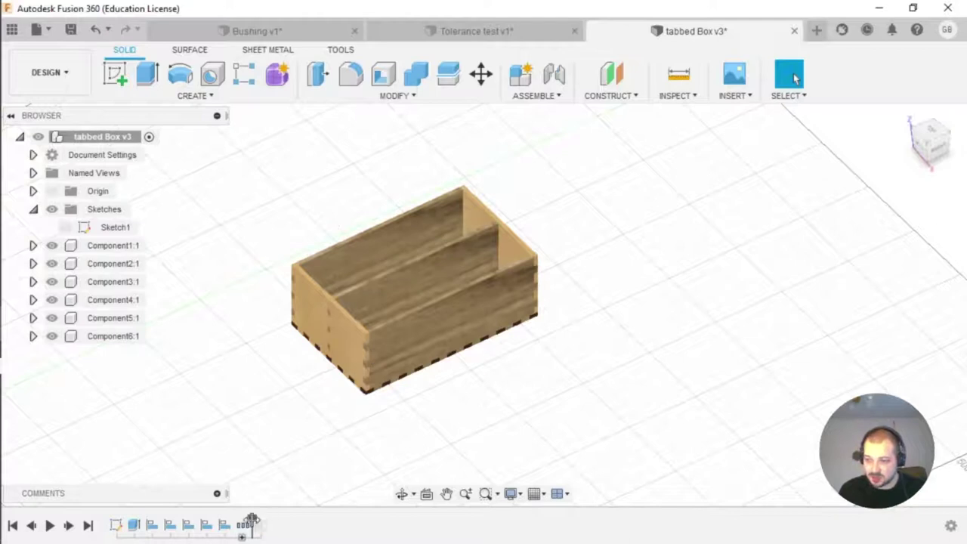
{"action": "left_click_drag", "start_coordinate": [136, 520], "coordinate": [108, 521]}
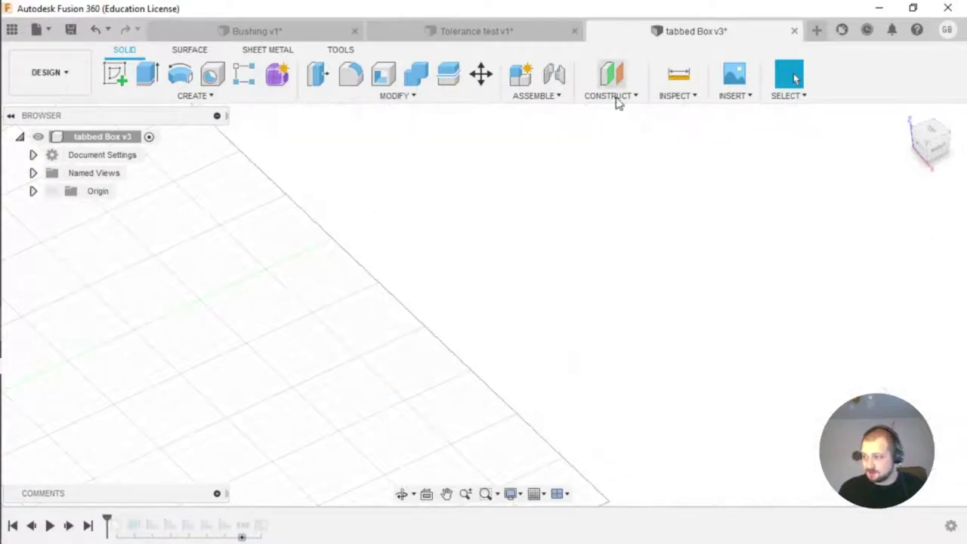
{"action": "left_click_drag", "start_coordinate": [513, 236], "coordinate": [712, 136]}
{"action": "key", "text": "Escape"}
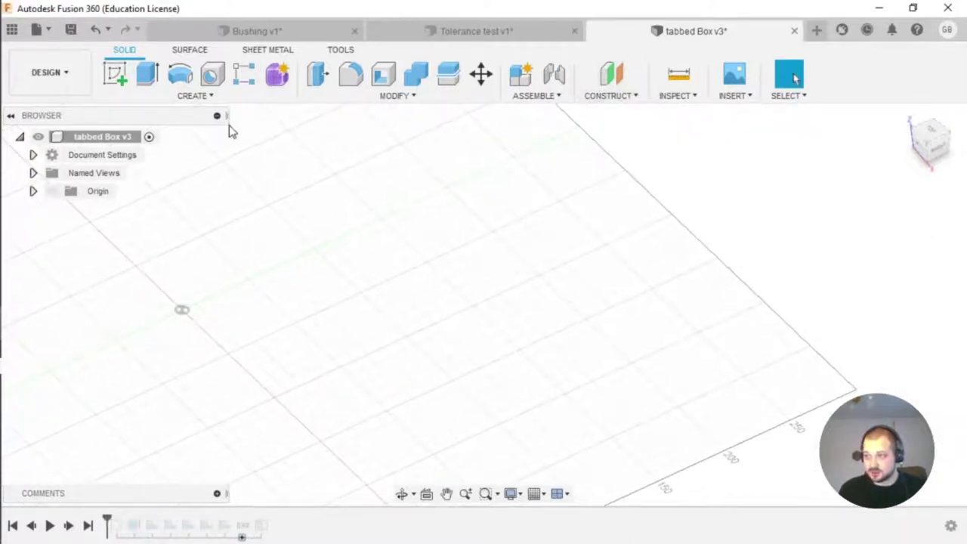
{"action": "left_click_drag", "start_coordinate": [108, 521], "coordinate": [118, 521]}
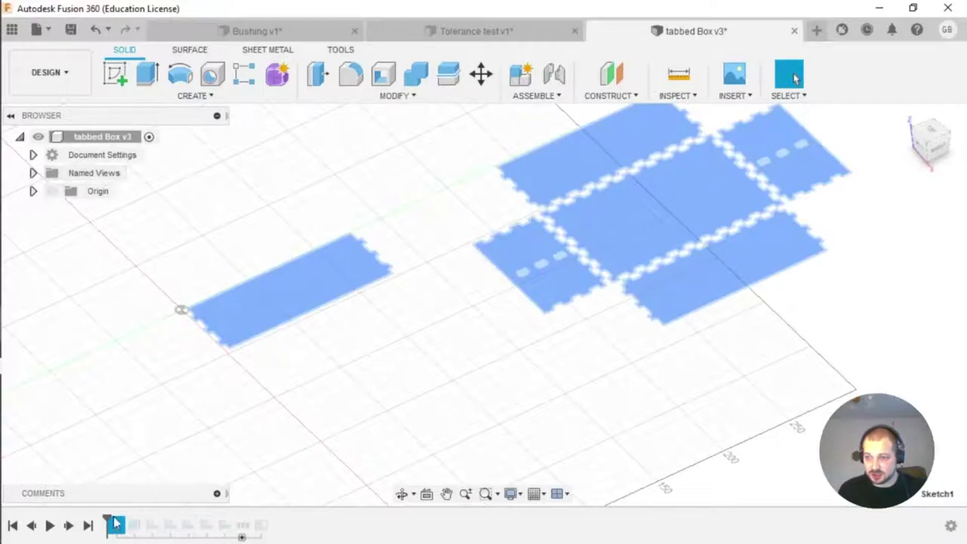
{"action": "double_click", "coordinate": [119, 522]}
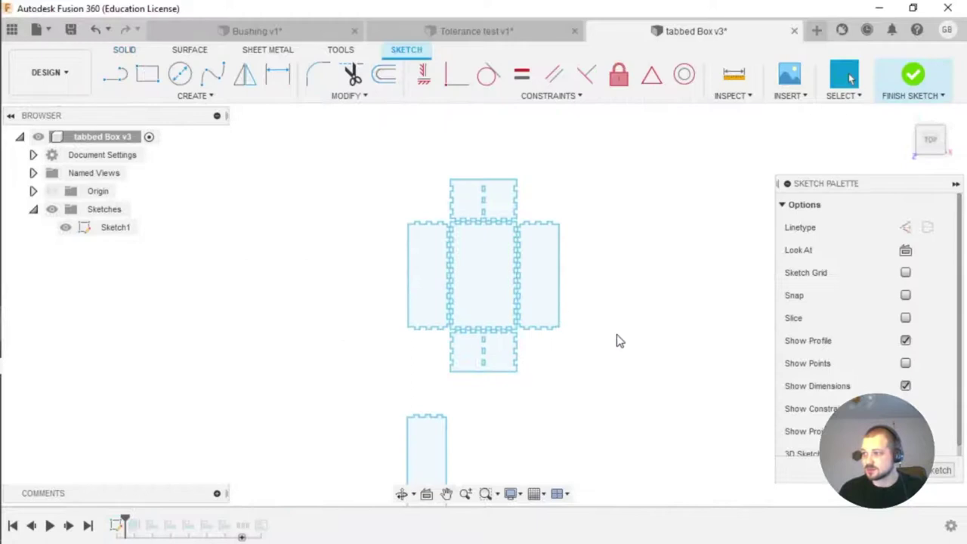
{"action": "middle_click_drag", "start_coordinate": [616, 339], "coordinate": [545, 285]}
Start Insert DXF into the sketch and browse to box.dxf.
{"action": "left_click", "coordinate": [789, 96]}
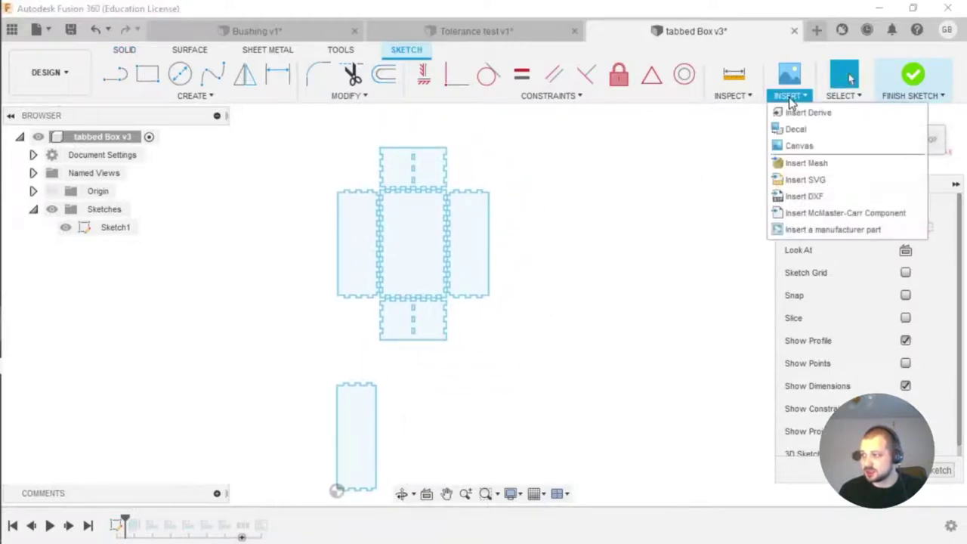
{"action": "left_click", "coordinate": [805, 197]}
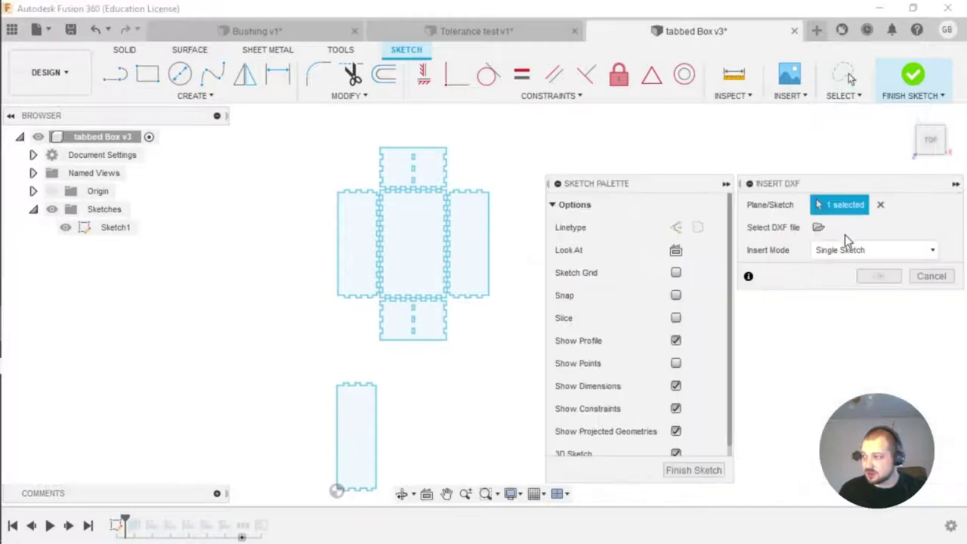
{"action": "left_click", "coordinate": [818, 226]}
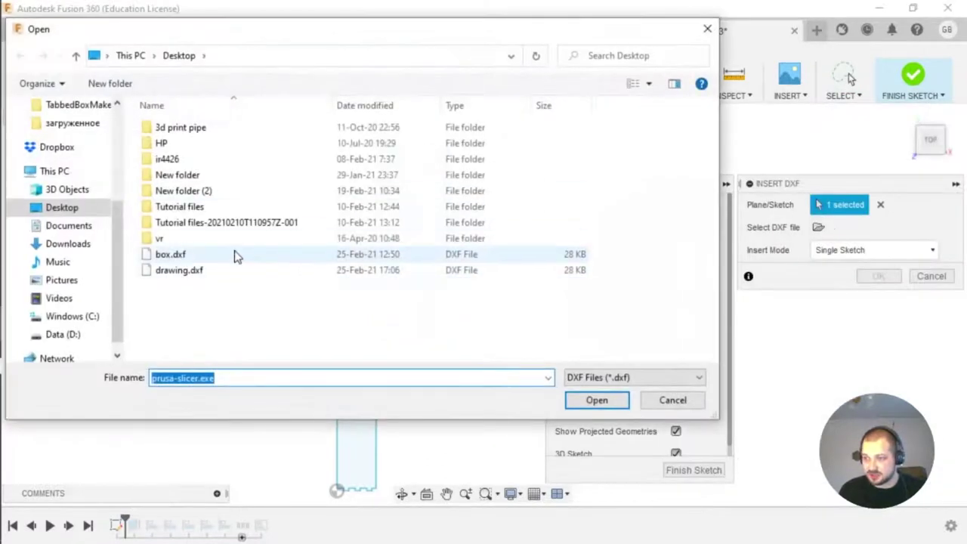
{"action": "left_click", "coordinate": [251, 258]}
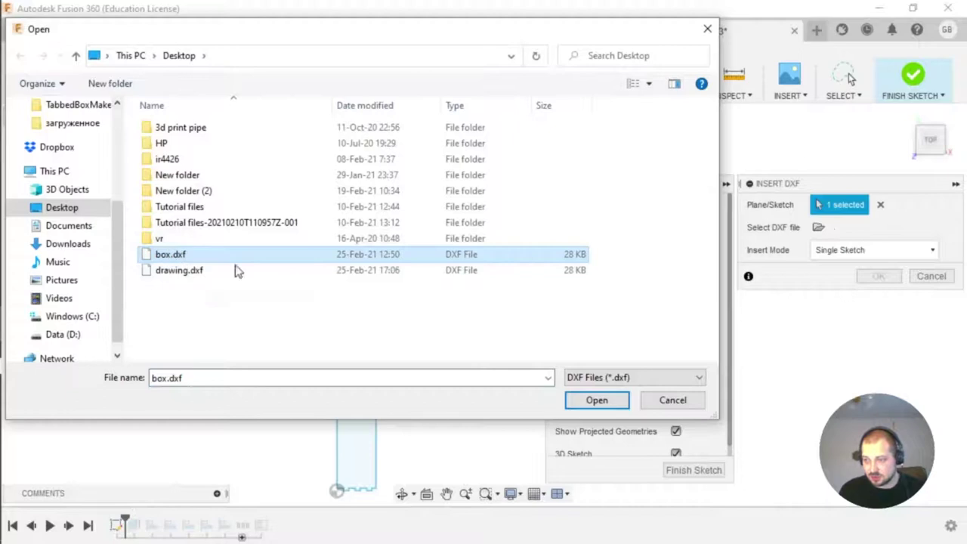
{"action": "left_click", "coordinate": [672, 400]}
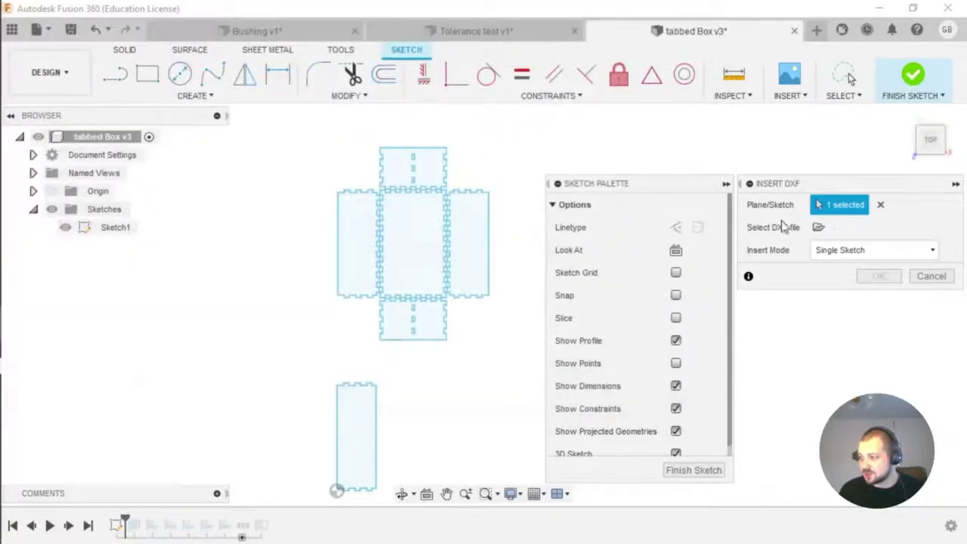
{"action": "left_click", "coordinate": [956, 183]}
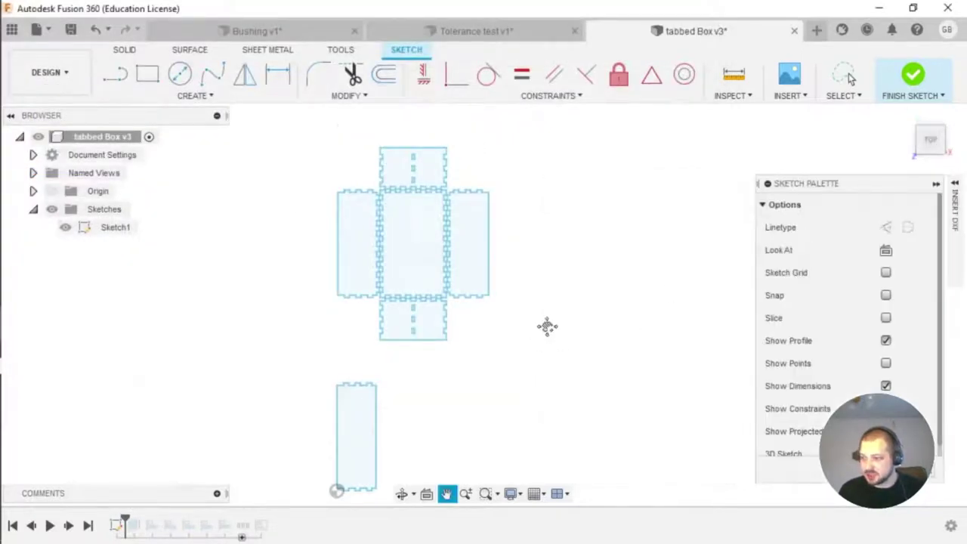
{"action": "mouse_move", "coordinate": [546, 326]}
{"action": "middle_mouse_down", "text": "shift"}
{"action": "mouse_move", "coordinate": [531, 345]}
{"action": "mouse_move", "coordinate": [456, 334]}
{"action": "mouse_move", "coordinate": [494, 350]}
{"action": "mouse_move", "coordinate": [453, 363]}
{"action": "mouse_move", "coordinate": [440, 349]}
{"action": "mouse_move", "coordinate": [470, 370]}
{"action": "mouse_move", "coordinate": [395, 317]}
{"action": "middle_mouse_up", "text": "shift"}
{"action": "scroll", "coordinate": [378, 286], "scroll_direction": "up", "scroll_amount": 5}
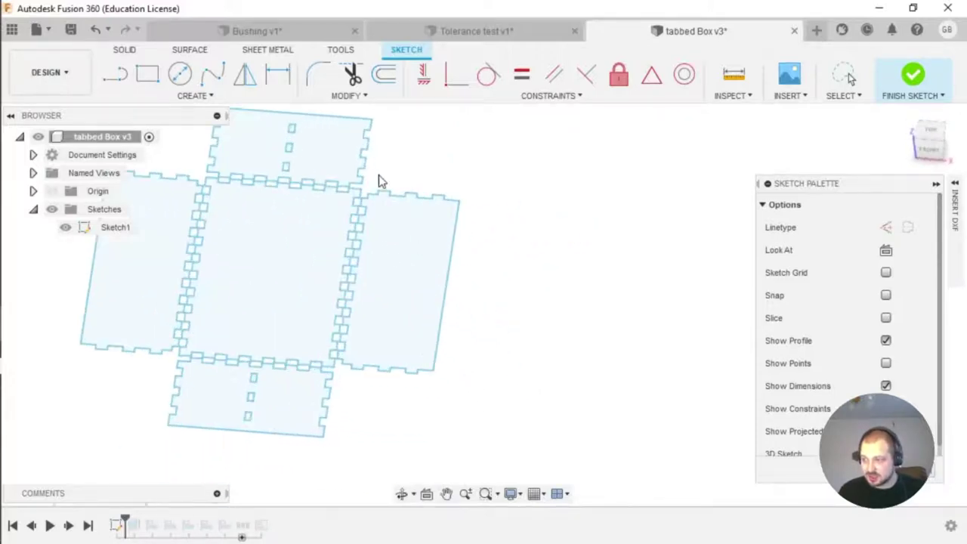
{"action": "mouse_move", "coordinate": [380, 181]}
{"action": "middle_mouse_down", "text": "shift"}
{"action": "mouse_move", "coordinate": [399, 190]}
{"action": "mouse_move", "coordinate": [367, 198]}
{"action": "mouse_move", "coordinate": [410, 204]}
{"action": "mouse_move", "coordinate": [390, 191]}
{"action": "mouse_move", "coordinate": [380, 268]}
{"action": "middle_mouse_up", "text": "shift"}
{"action": "scroll", "coordinate": [339, 246], "scroll_direction": "up", "scroll_amount": 6}
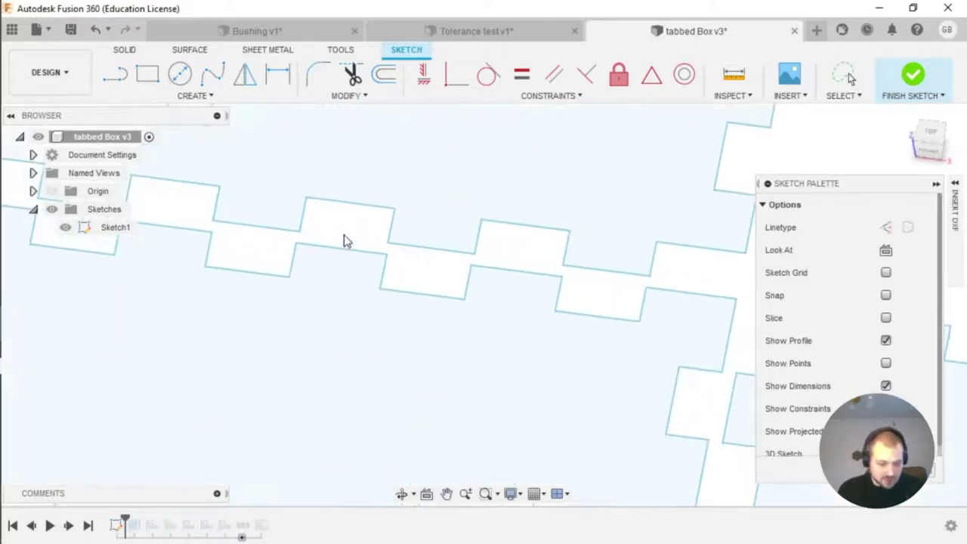
{"action": "key", "text": "i"}
{"action": "left_click", "coordinate": [356, 250]}
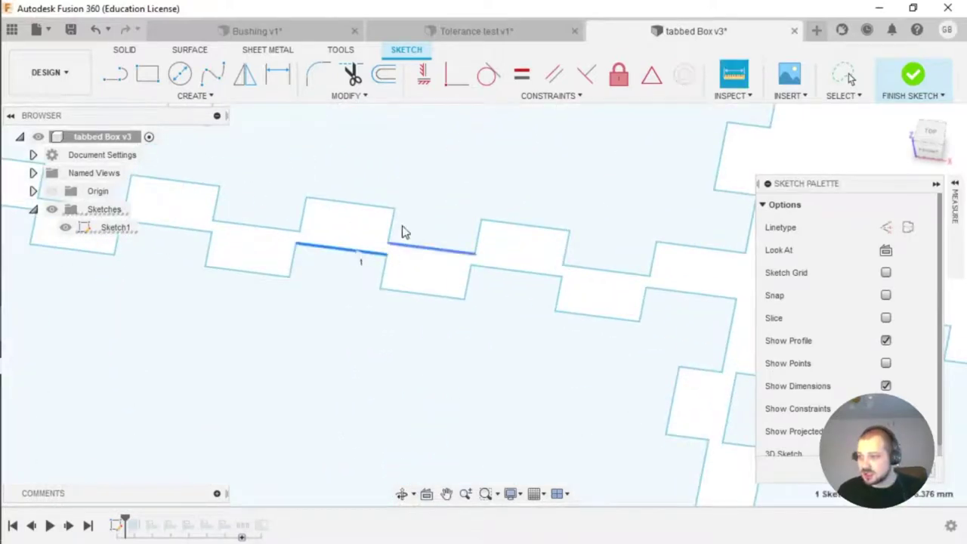
{"action": "left_click", "coordinate": [954, 189]}
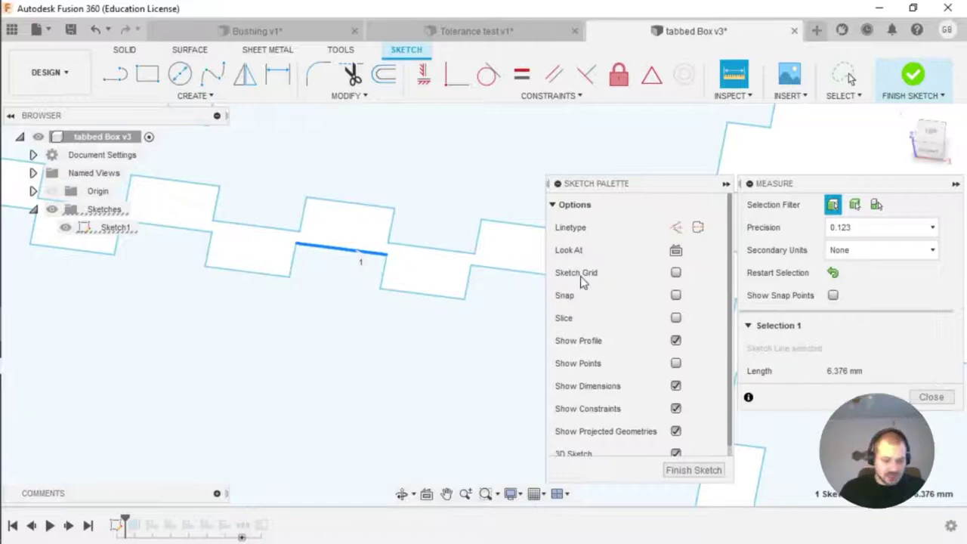
{"action": "left_click", "coordinate": [366, 210]}
{"action": "key", "text": "Escape"}
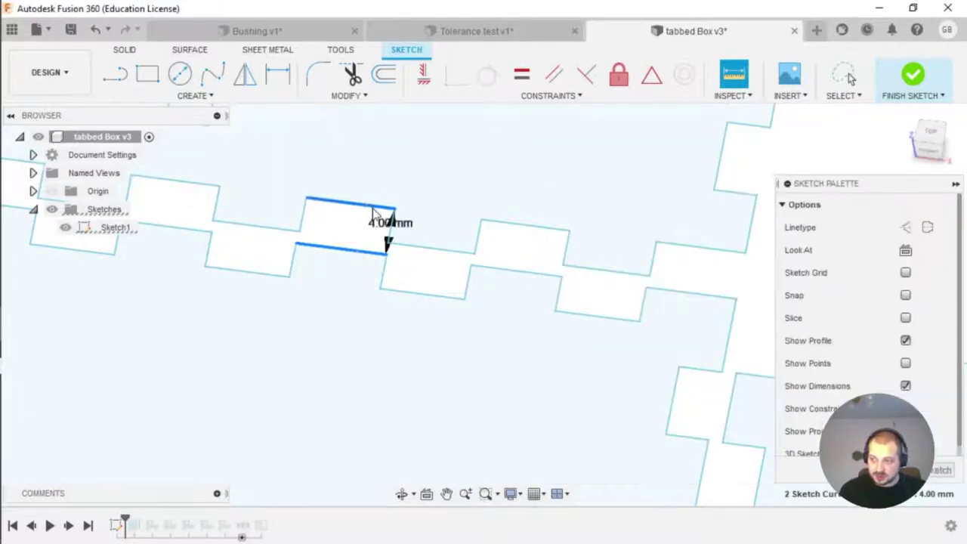
{"action": "key", "text": "i"}
{"action": "left_click", "coordinate": [376, 207]}
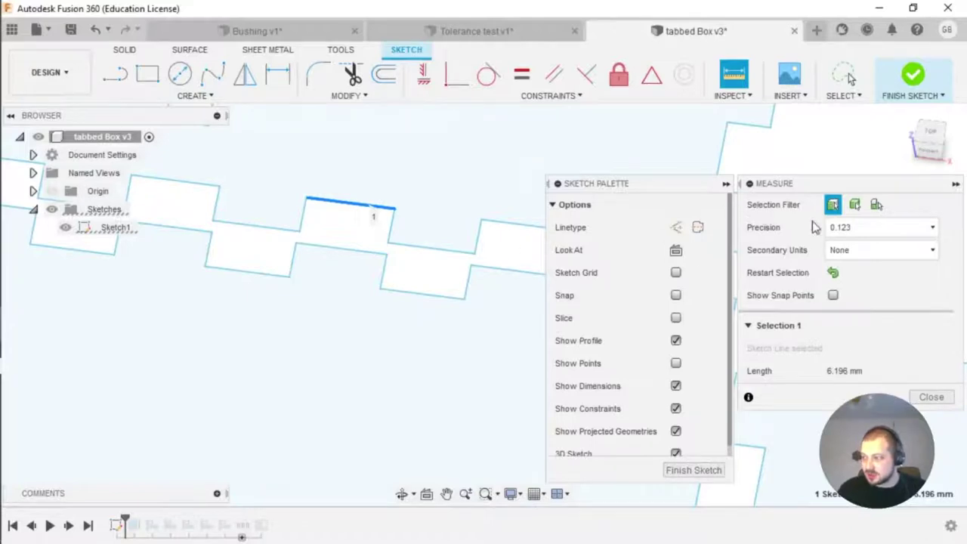
{"action": "left_click", "coordinate": [931, 397]}
{"action": "scroll", "coordinate": [550, 354], "scroll_direction": "down", "scroll_amount": 5}
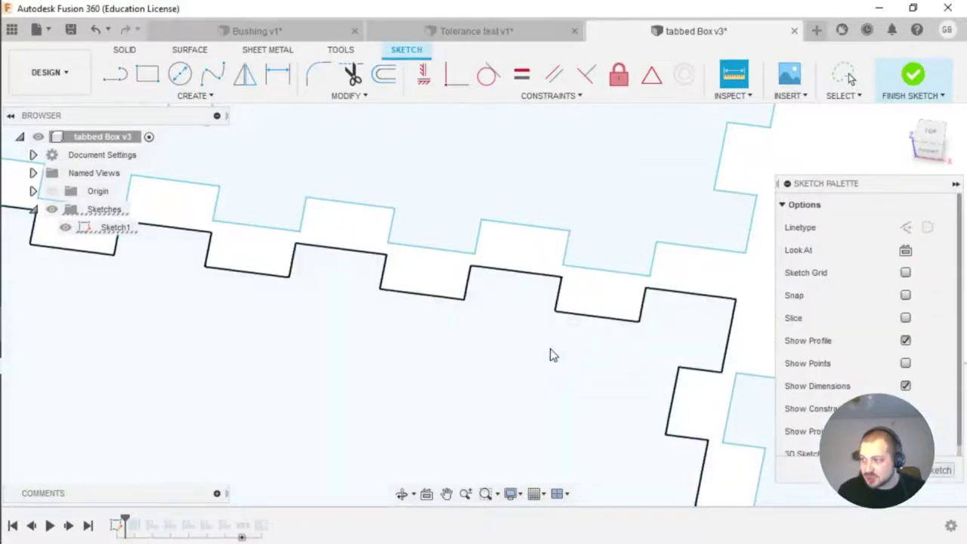
{"action": "scroll", "coordinate": [549, 385], "scroll_direction": "down", "scroll_amount": 3}
{"action": "mouse_move", "coordinate": [551, 384]}
{"action": "middle_mouse_down", "text": "shift"}
{"action": "mouse_move", "coordinate": [546, 274]}
{"action": "mouse_move", "coordinate": [491, 335]}
{"action": "mouse_move", "coordinate": [534, 313]}
{"action": "mouse_move", "coordinate": [561, 356]}
{"action": "mouse_move", "coordinate": [612, 388]}
{"action": "mouse_move", "coordinate": [572, 313]}
{"action": "mouse_move", "coordinate": [518, 281]}
{"action": "middle_mouse_up", "text": "shift"}
{"action": "scroll", "coordinate": [534, 313], "scroll_direction": "down", "scroll_amount": 3}
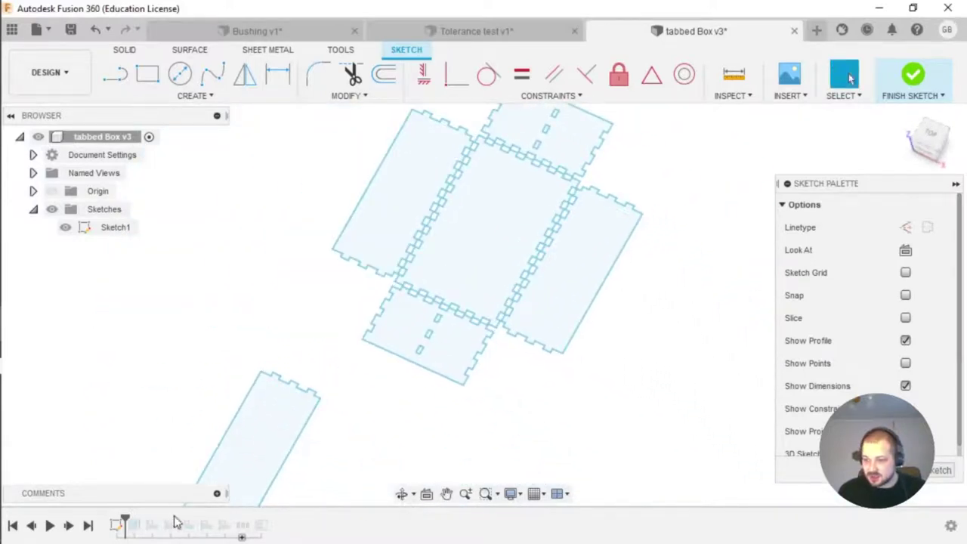
Finish the sketch, advance past Extrude, and confirm six profiles extruded 3 mm.
{"action": "left_click", "coordinate": [913, 75]}
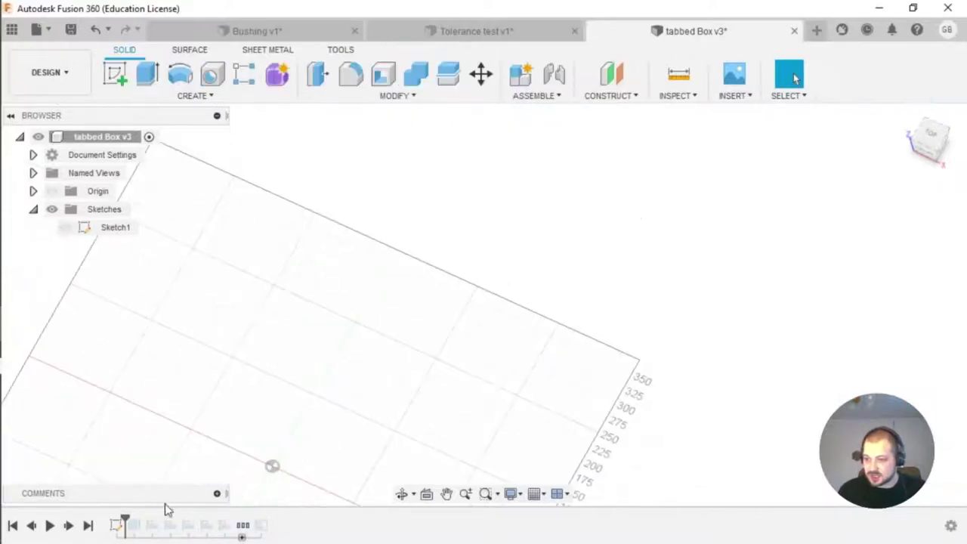
{"action": "left_click_drag", "start_coordinate": [125, 517], "coordinate": [143, 520]}
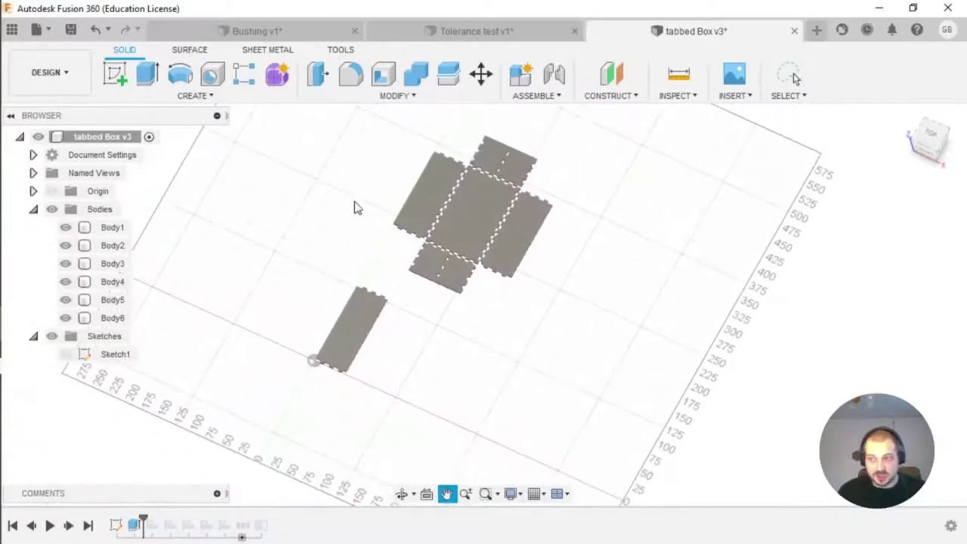
{"action": "middle_click_drag", "start_coordinate": [340, 142], "coordinate": [362, 184], "text": "shift"}
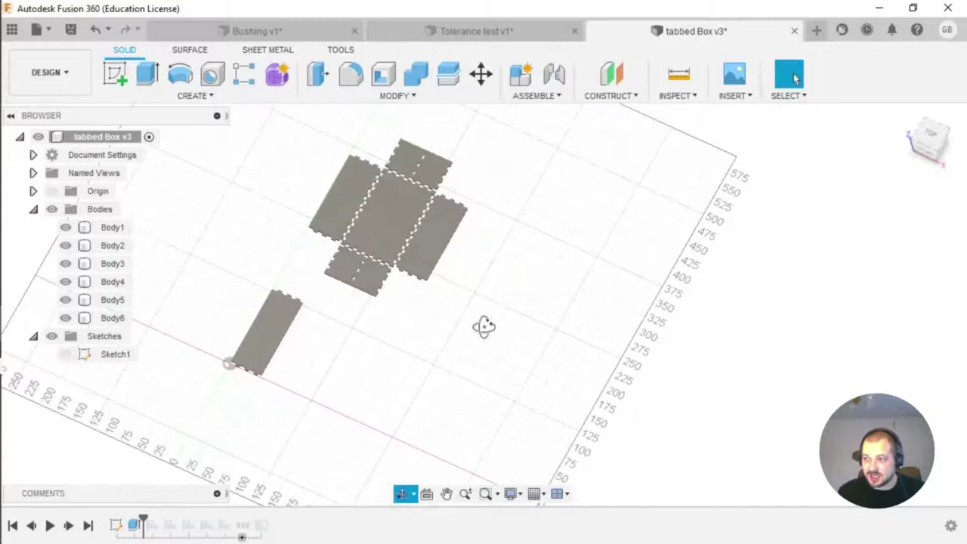
{"action": "middle_click_drag", "start_coordinate": [483, 325], "coordinate": [457, 290], "text": "shift"}
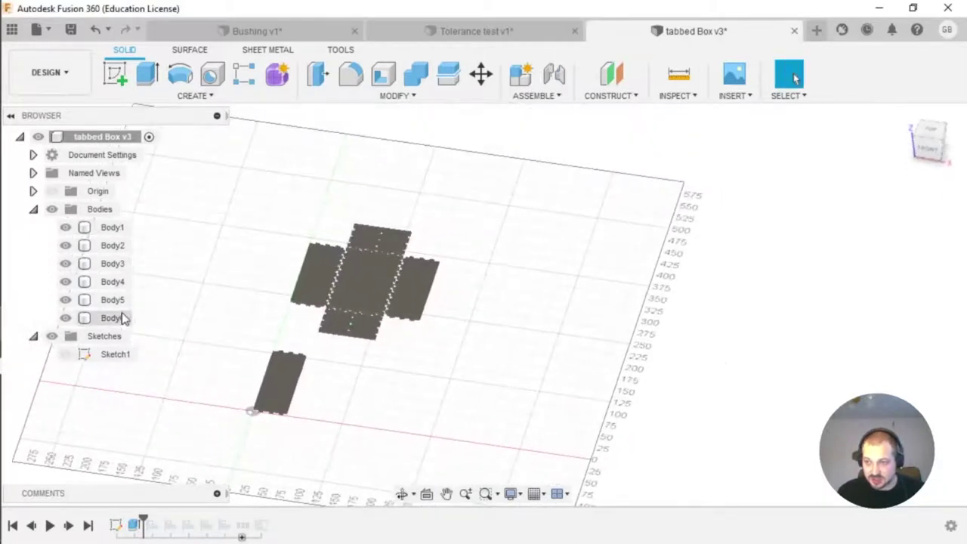
{"action": "double_click", "coordinate": [134, 524]}
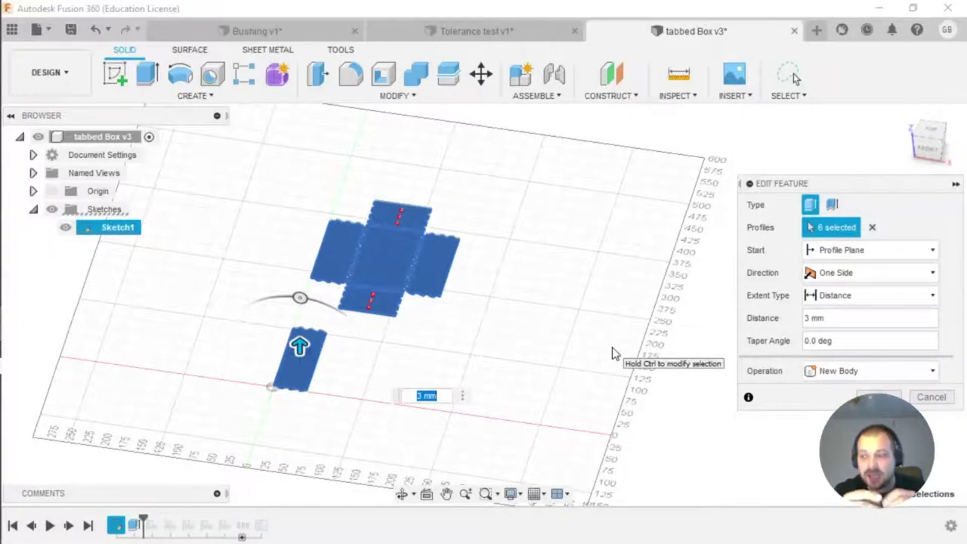
{"action": "key", "text": "Return"}
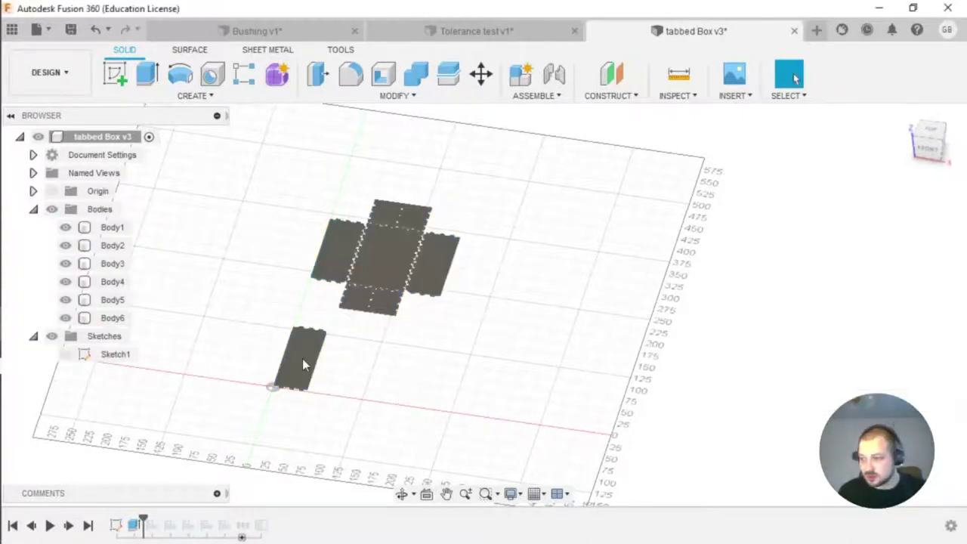
{"action": "scroll", "coordinate": [375, 283], "scroll_direction": "up", "scroll_amount": 3}
{"action": "middle_click_drag", "start_coordinate": [518, 341], "coordinate": [410, 431]}
{"action": "scroll", "coordinate": [308, 269], "scroll_direction": "up", "scroll_amount": 5}
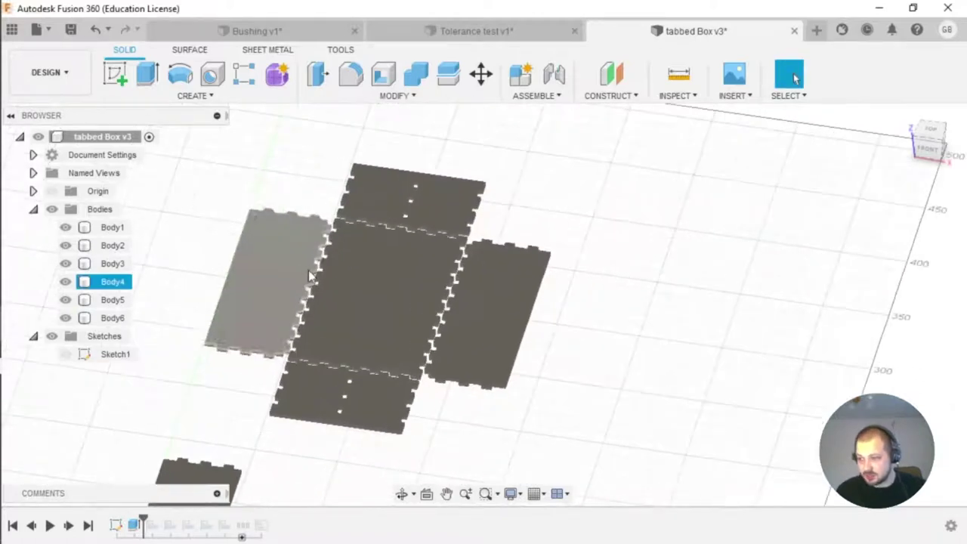
{"action": "left_click", "coordinate": [314, 290]}
{"action": "left_click", "coordinate": [314, 287]}
{"action": "scroll", "coordinate": [317, 279], "scroll_direction": "up", "scroll_amount": 8}
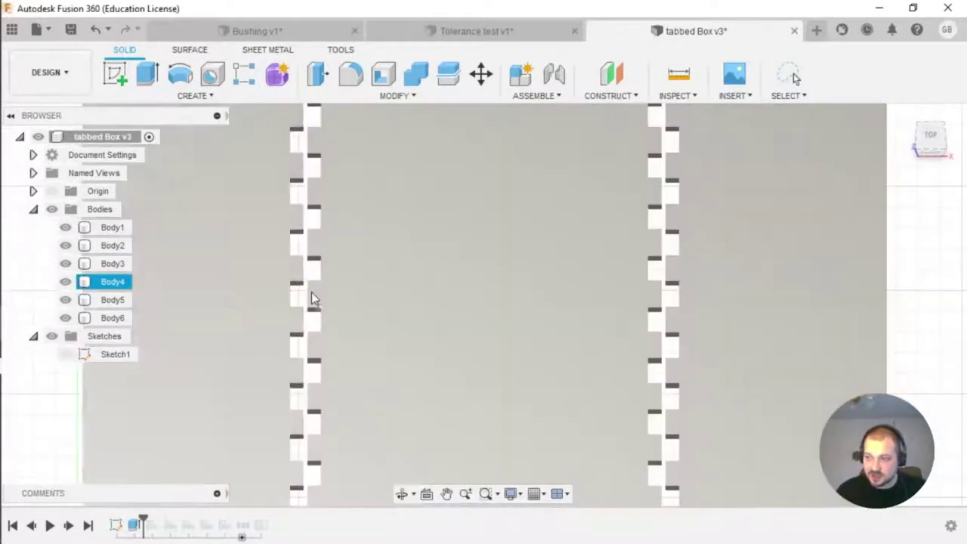
{"action": "key", "text": "Escape"}
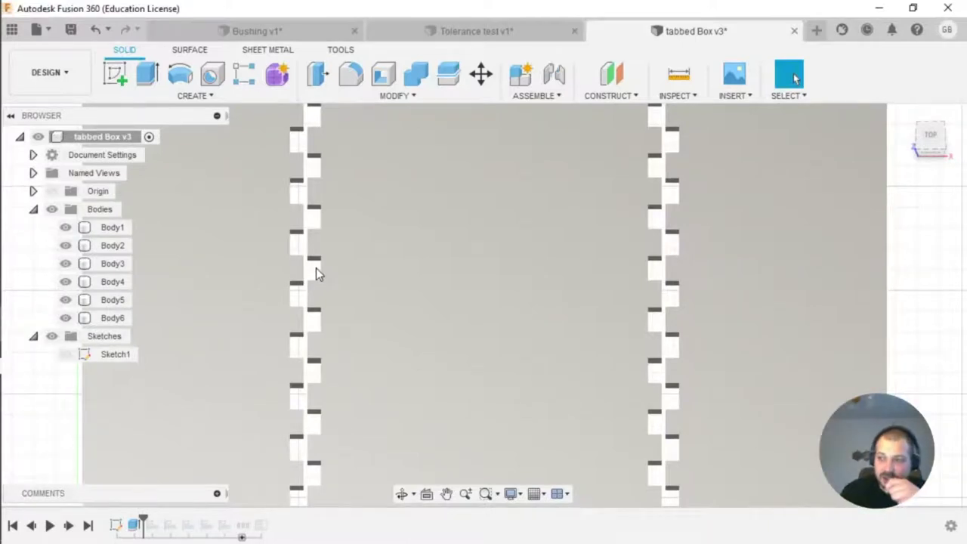
{"action": "left_click", "coordinate": [295, 283]}
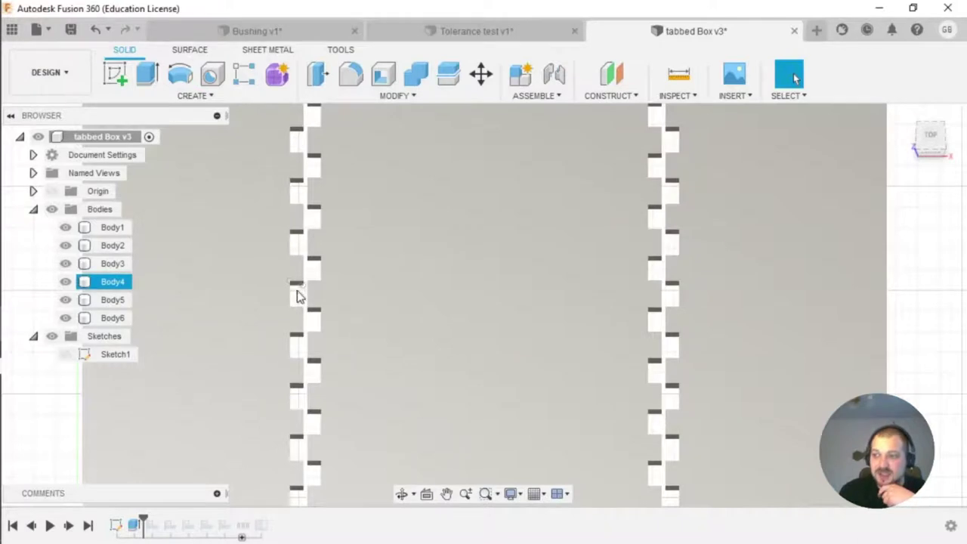
{"action": "key", "text": "Escape"}
{"action": "left_click", "coordinate": [299, 301]}
{"action": "left_click", "coordinate": [326, 285]}
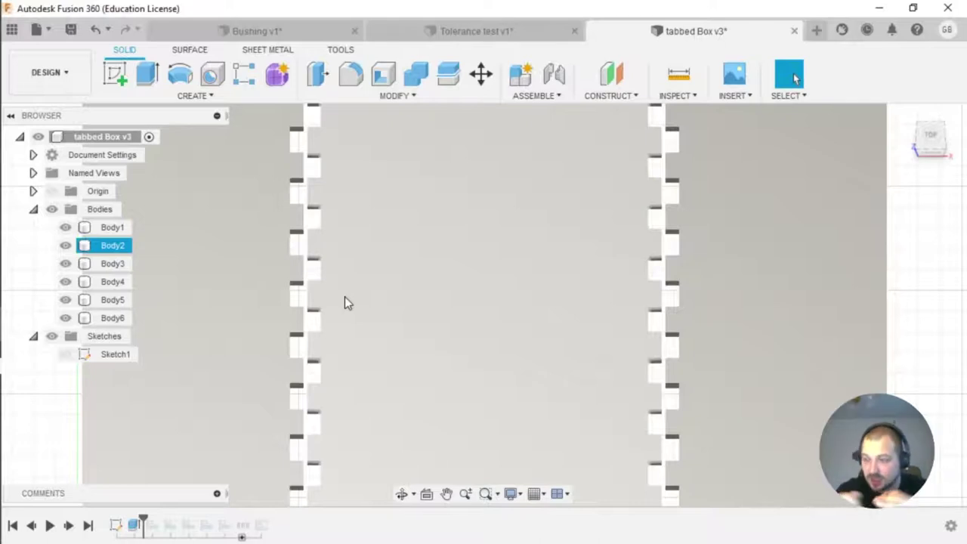
{"action": "scroll", "coordinate": [344, 302], "scroll_direction": "down", "scroll_amount": 5}
Pan and zoom the top view across the unfolded box.
{"action": "middle_click_drag", "start_coordinate": [453, 306], "coordinate": [407, 292]}
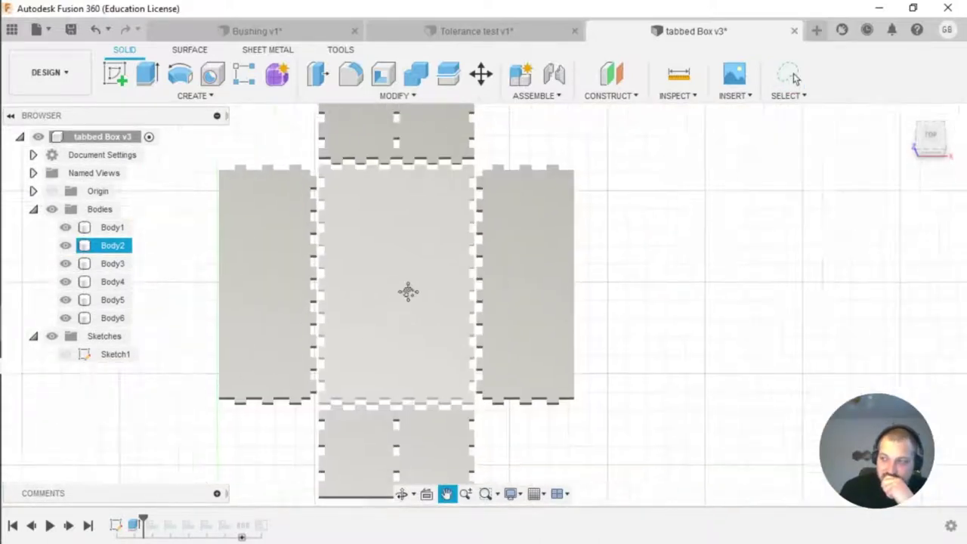
{"action": "left_click", "coordinate": [624, 339]}
{"action": "scroll", "coordinate": [582, 305], "scroll_direction": "down", "scroll_amount": 2}
{"action": "middle_click_drag", "start_coordinate": [583, 304], "coordinate": [500, 282]}
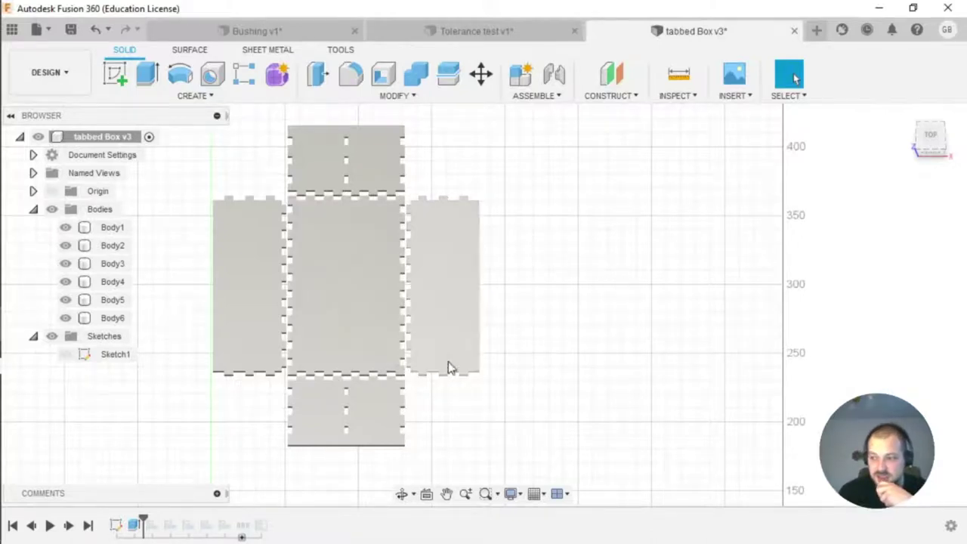
{"action": "middle_click_drag", "start_coordinate": [449, 367], "coordinate": [453, 328]}
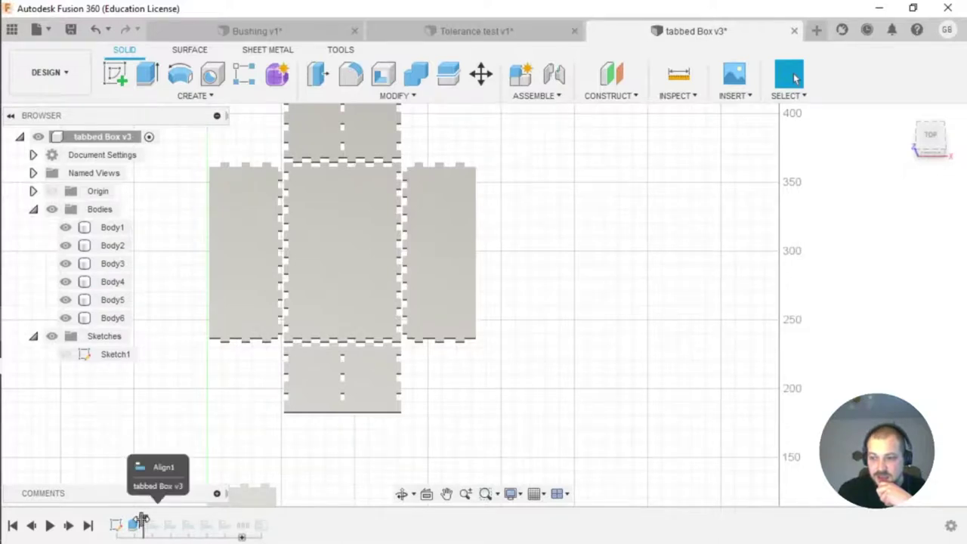
Advance the timeline to Align1 so a side panel stands upright, then select the base plate.
{"action": "left_click_drag", "start_coordinate": [138, 519], "coordinate": [161, 521]}
{"action": "mouse_move", "coordinate": [460, 377]}
{"action": "middle_mouse_down"}
{"action": "mouse_move", "coordinate": [472, 380]}
{"action": "mouse_move", "coordinate": [428, 395]}
{"action": "mouse_move", "coordinate": [420, 346]}
{"action": "mouse_move", "coordinate": [440, 330]}
{"action": "mouse_move", "coordinate": [479, 345]}
{"action": "mouse_move", "coordinate": [447, 344]}
{"action": "mouse_move", "coordinate": [436, 118]}
{"action": "middle_mouse_up"}
{"action": "scroll", "coordinate": [467, 404], "scroll_direction": "down", "scroll_amount": 3}
{"action": "left_click", "coordinate": [438, 357]}
Start the Align command and zoom in on the joint between panels.
{"action": "left_click", "coordinate": [436, 118]}
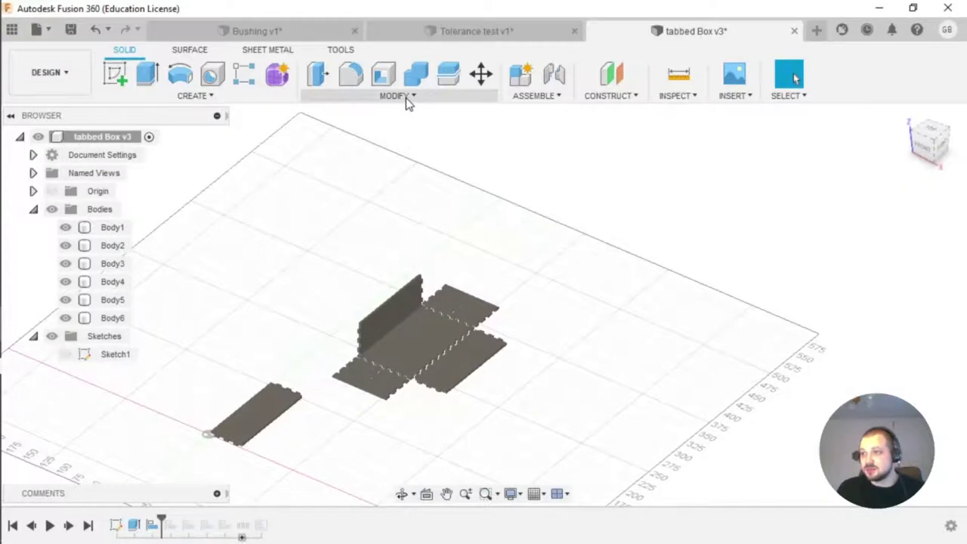
{"action": "left_click", "coordinate": [406, 95]}
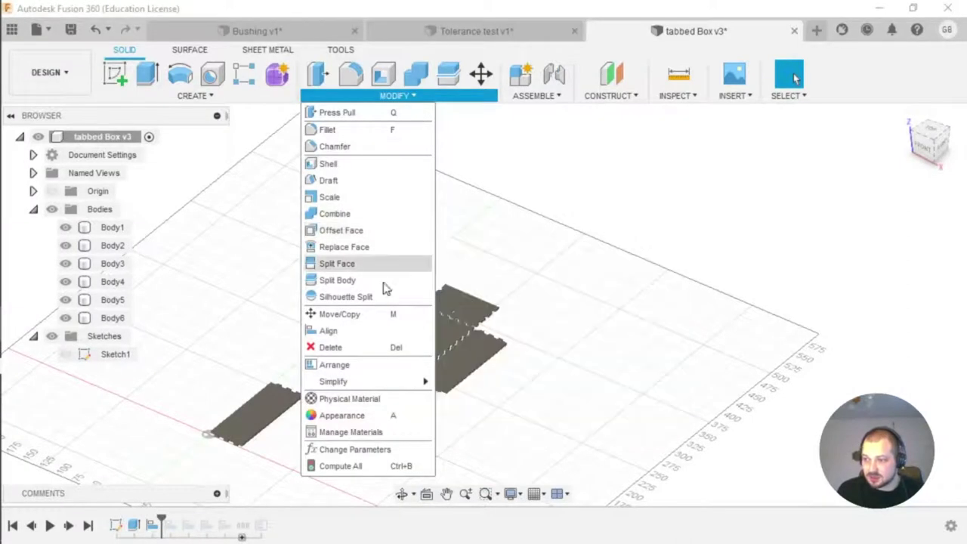
{"action": "left_click", "coordinate": [345, 330]}
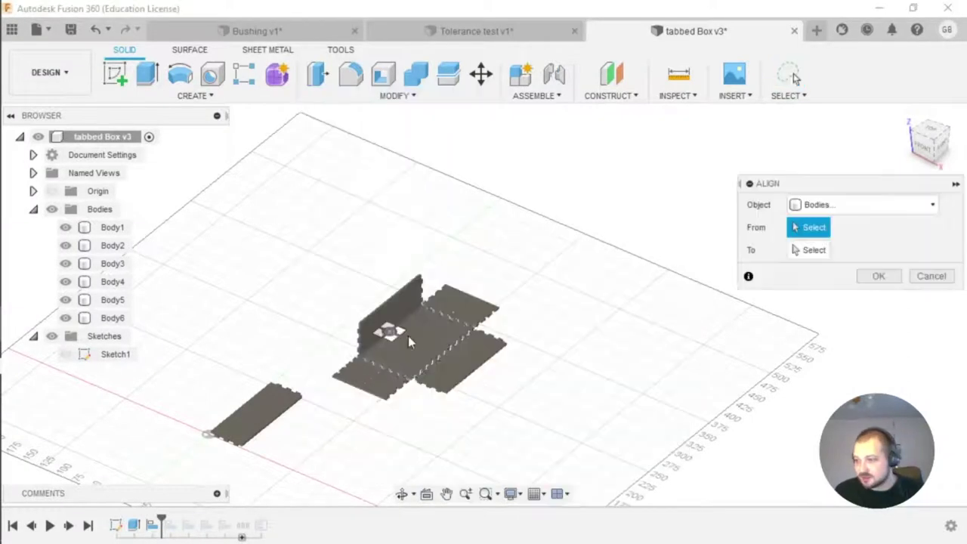
{"action": "scroll", "coordinate": [533, 315], "scroll_direction": "up", "scroll_amount": 5}
{"action": "middle_click_drag", "start_coordinate": [533, 314], "coordinate": [335, 246]}
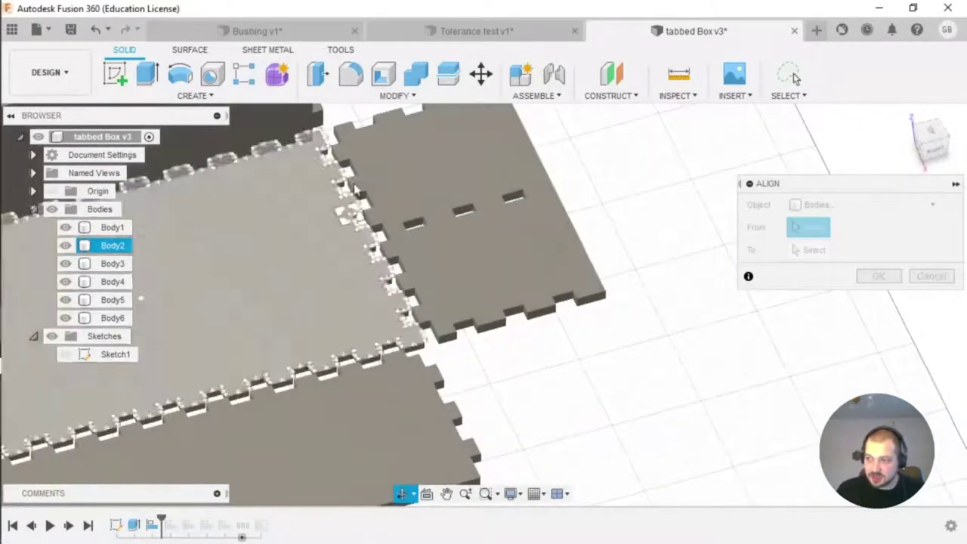
{"action": "scroll", "coordinate": [355, 178], "scroll_direction": "up", "scroll_amount": 5}
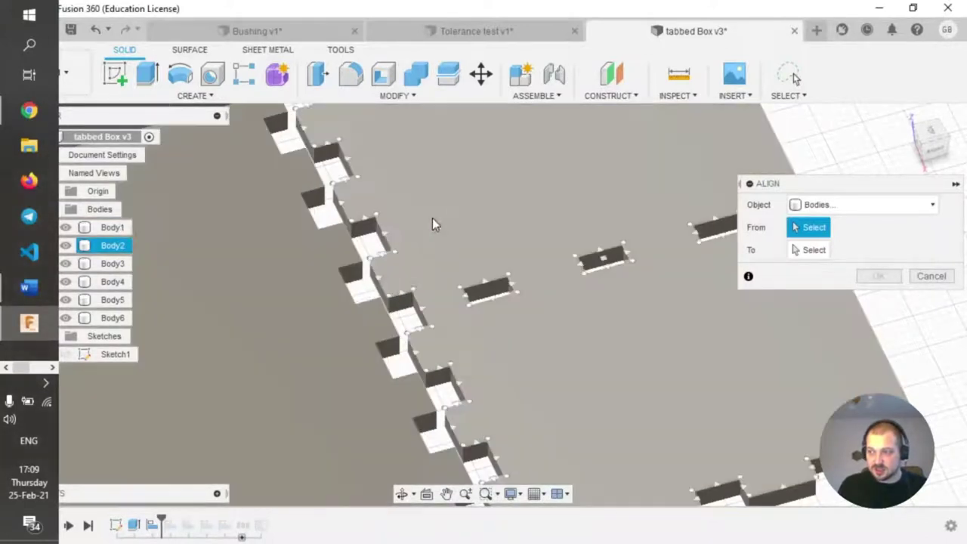
Pick matching tab corners to align from and to, then cancel the Align.
{"action": "left_click", "coordinate": [341, 200]}
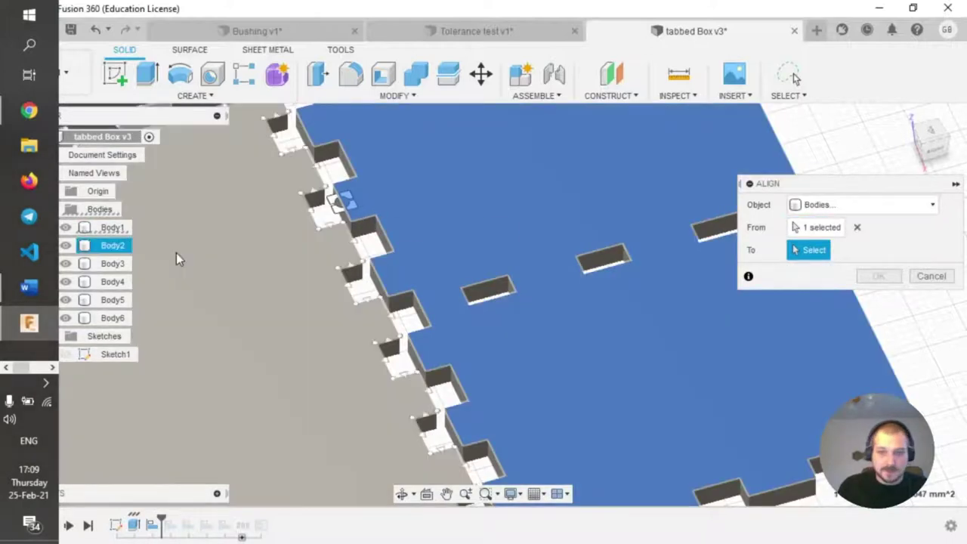
{"action": "left_click", "coordinate": [321, 213]}
{"action": "middle_click_drag", "start_coordinate": [320, 213], "coordinate": [362, 209], "text": "shift"}
{"action": "scroll", "coordinate": [345, 201], "scroll_direction": "up", "scroll_amount": 3}
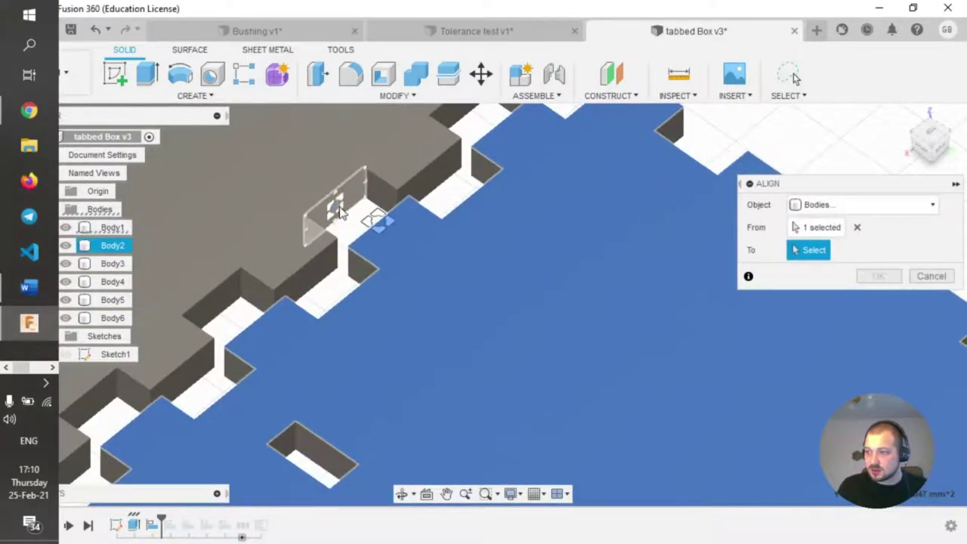
{"action": "key", "text": "Escape"}
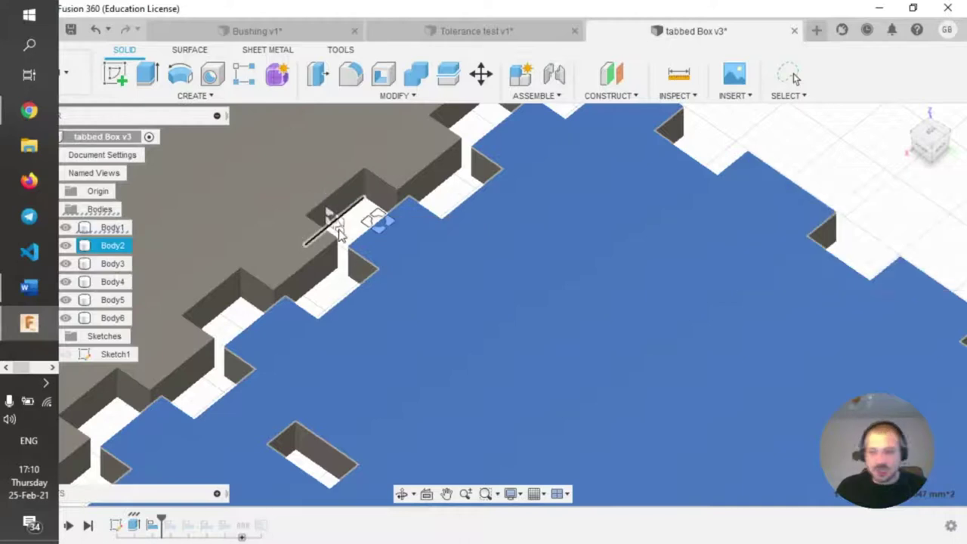
Orbit and zoom down to the upright side panel's tabbed edge.
{"action": "scroll", "coordinate": [435, 233], "scroll_direction": "down", "scroll_amount": 3}
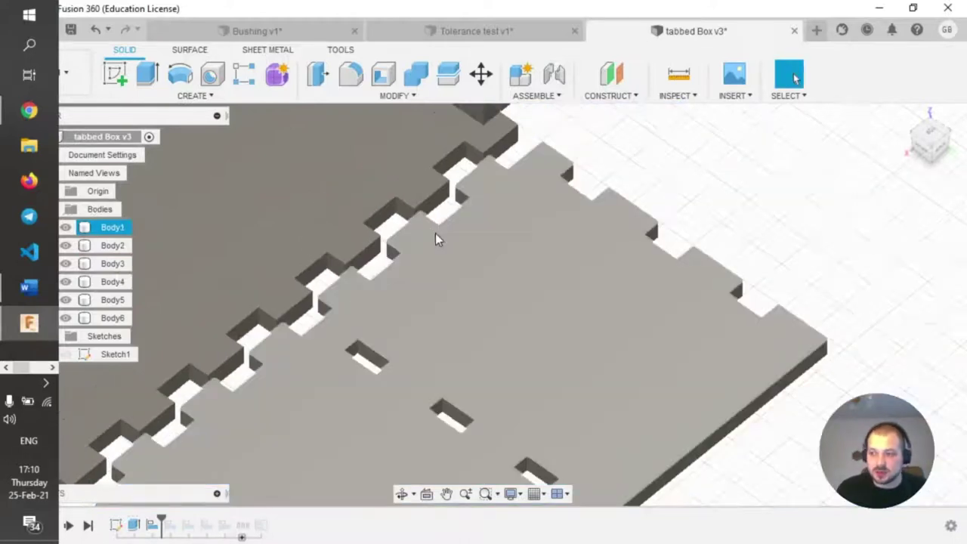
{"action": "scroll", "coordinate": [434, 232], "scroll_direction": "down", "scroll_amount": 3}
{"action": "middle_click_drag", "start_coordinate": [434, 233], "coordinate": [485, 189]}
{"action": "scroll", "coordinate": [485, 189], "scroll_direction": "down", "scroll_amount": 2}
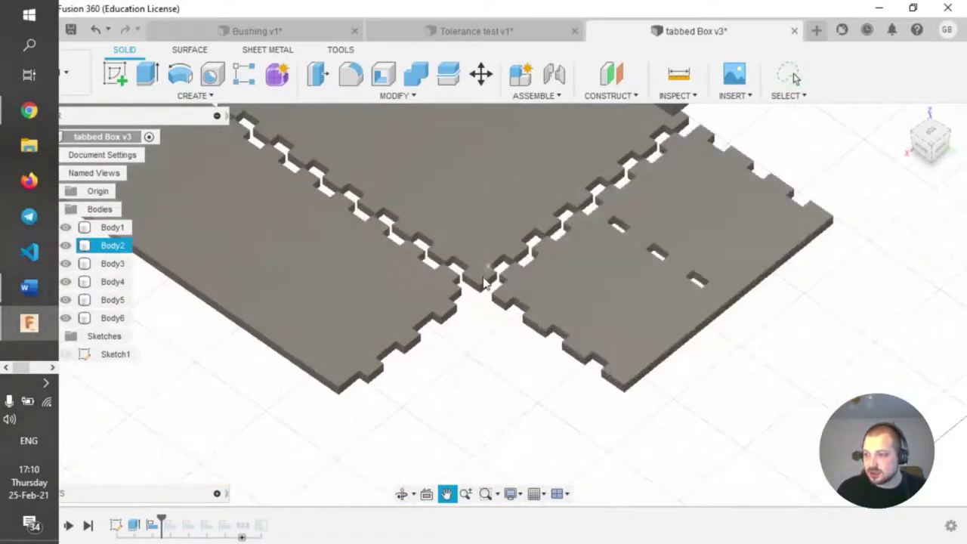
{"action": "scroll", "coordinate": [488, 334], "scroll_direction": "down", "scroll_amount": 2}
{"action": "middle_click_drag", "start_coordinate": [488, 334], "coordinate": [471, 287], "text": "shift"}
{"action": "scroll", "coordinate": [470, 287], "scroll_direction": "up", "scroll_amount": 3}
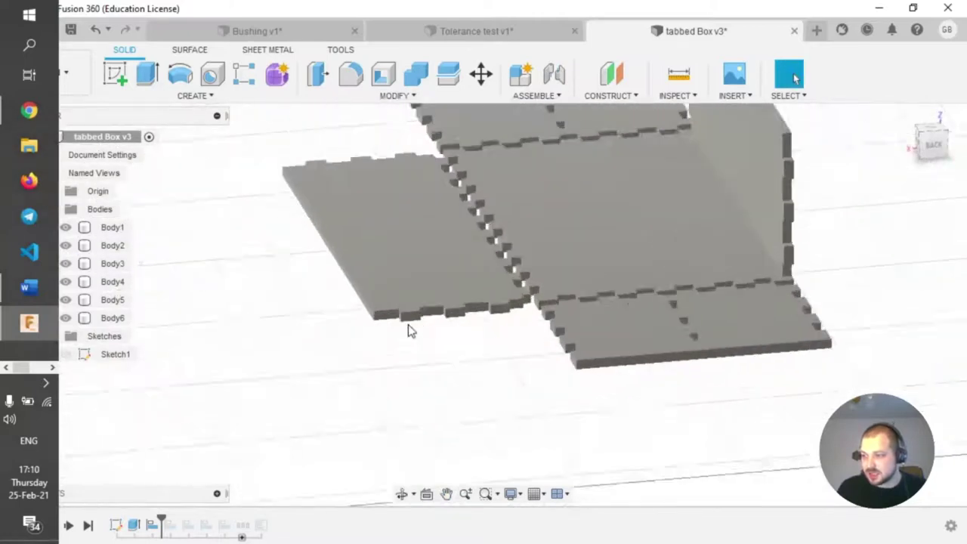
{"action": "scroll", "coordinate": [410, 327], "scroll_direction": "up", "scroll_amount": 2}
{"action": "middle_click_drag", "start_coordinate": [384, 309], "coordinate": [404, 285], "text": "shift"}
{"action": "scroll", "coordinate": [404, 284], "scroll_direction": "up", "scroll_amount": 2}
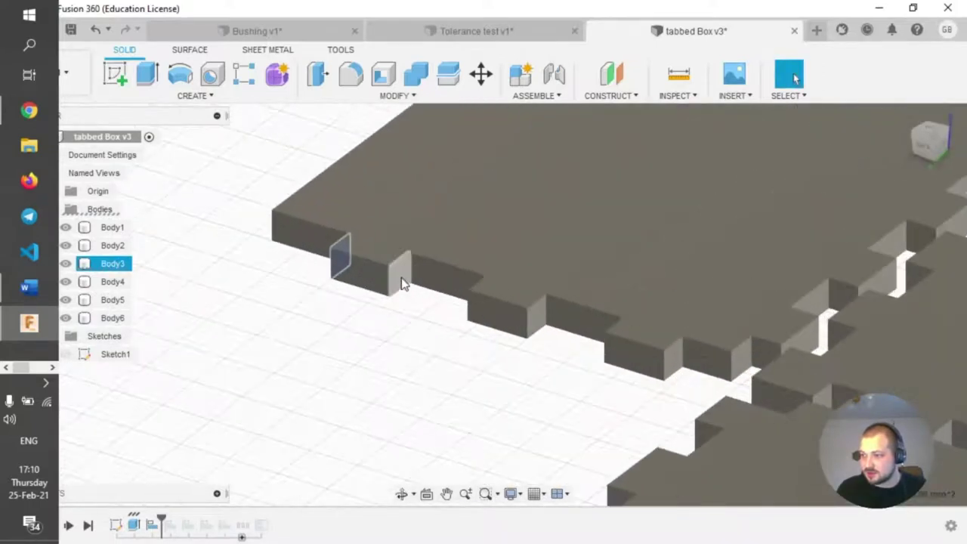
Select five tab end faces along Body3's tabbed edge.
{"action": "left_click", "coordinate": [396, 276]}
{"action": "middle_click_drag", "start_coordinate": [446, 319], "coordinate": [565, 272], "text": "shift"}
{"action": "left_click", "coordinate": [468, 314]}
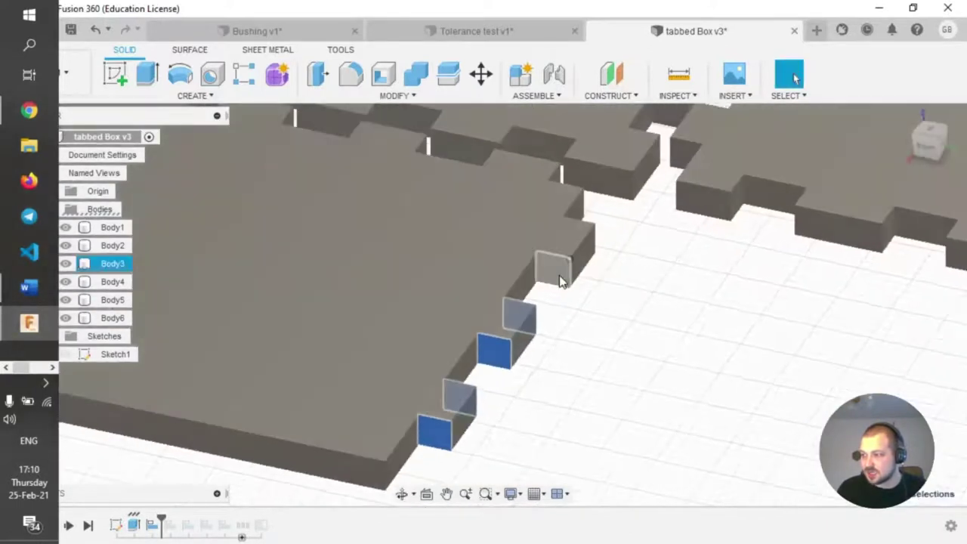
{"action": "left_click", "coordinate": [558, 270]}
{"action": "left_click", "coordinate": [533, 285]}
{"action": "middle_click_drag", "start_coordinate": [651, 287], "coordinate": [539, 259], "text": "shift"}
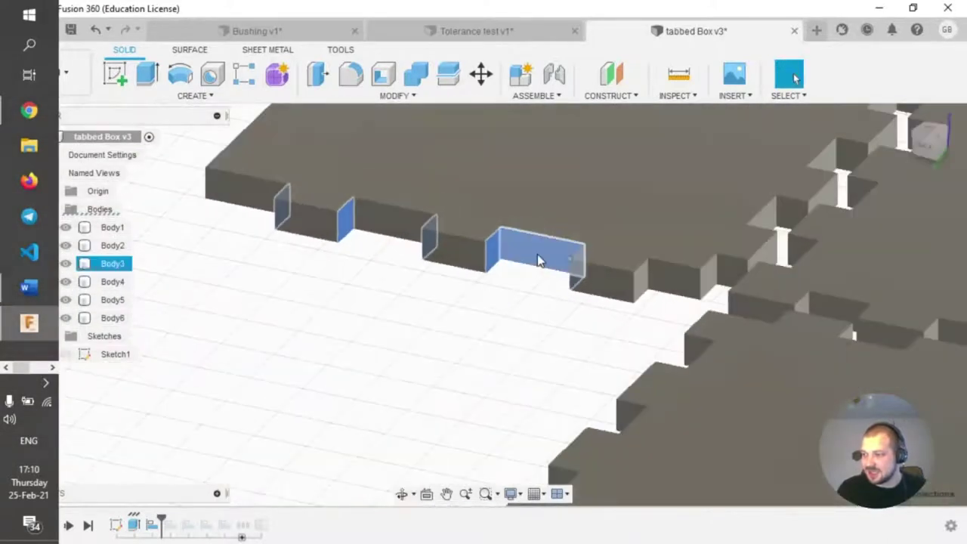
{"action": "left_click", "coordinate": [641, 280]}
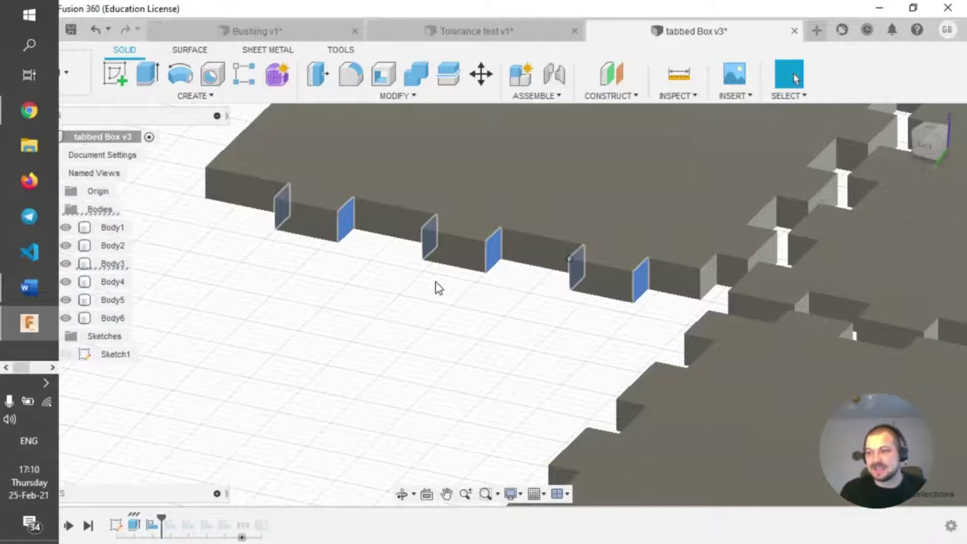
Orbit to a higher view of all panels and switch to the Inkscape box drawing.
{"action": "scroll", "coordinate": [435, 287], "scroll_direction": "down", "scroll_amount": 5}
{"action": "middle_click_drag", "start_coordinate": [431, 300], "coordinate": [345, 328], "text": "shift"}
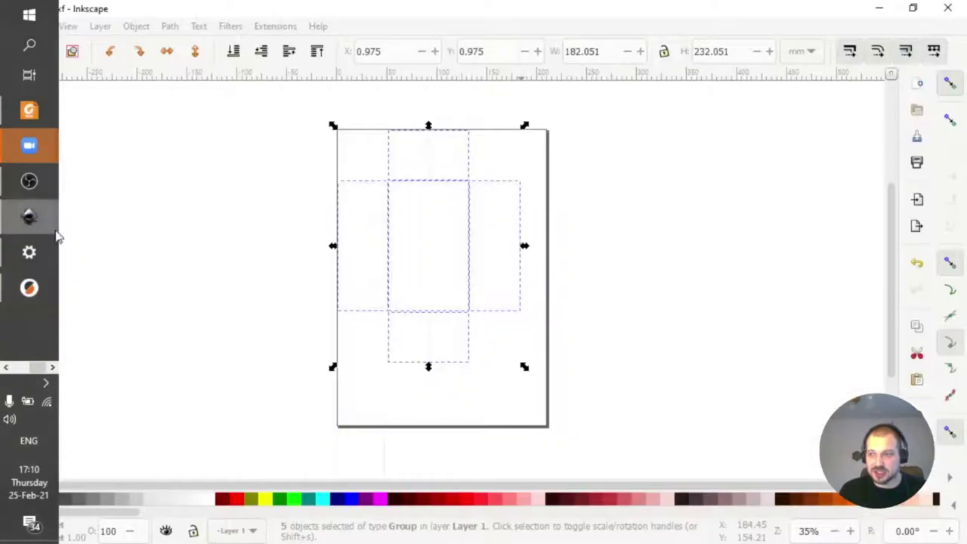
{"action": "left_click", "coordinate": [46, 218]}
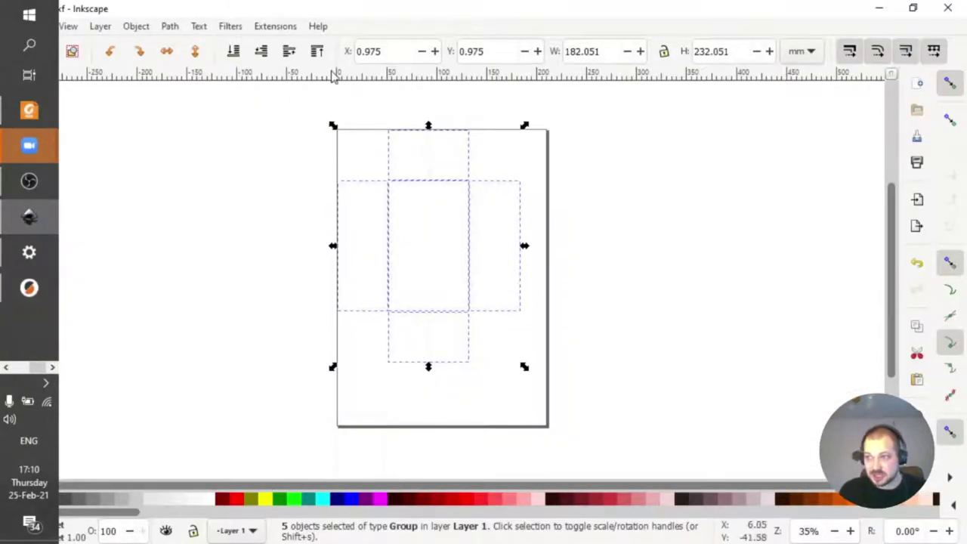
Check the Tabbed Box Maker's 0.100 kerf, close it unapplied, and return to Fusion 360.
{"action": "left_click", "coordinate": [271, 26]}
{"action": "mouse_move", "coordinate": [395, 234]}
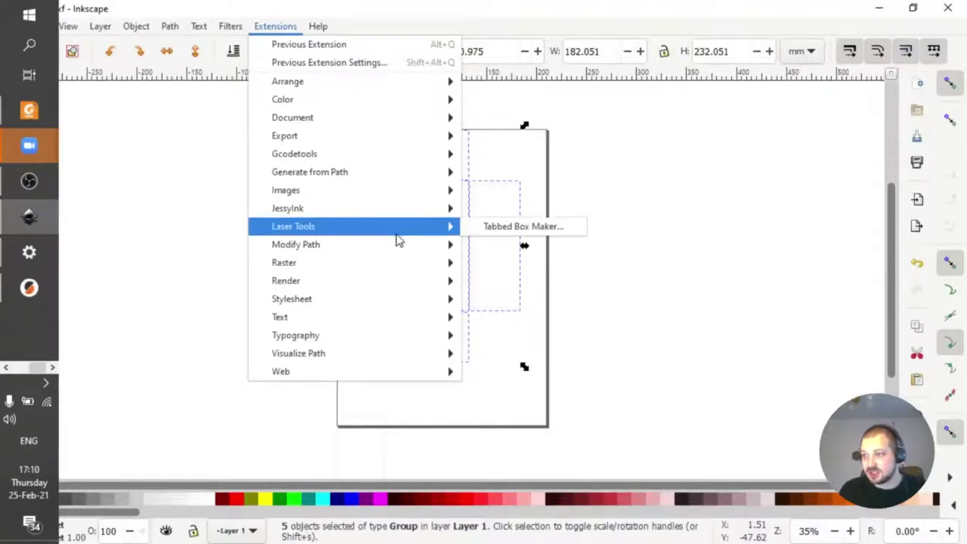
{"action": "left_click", "coordinate": [549, 228]}
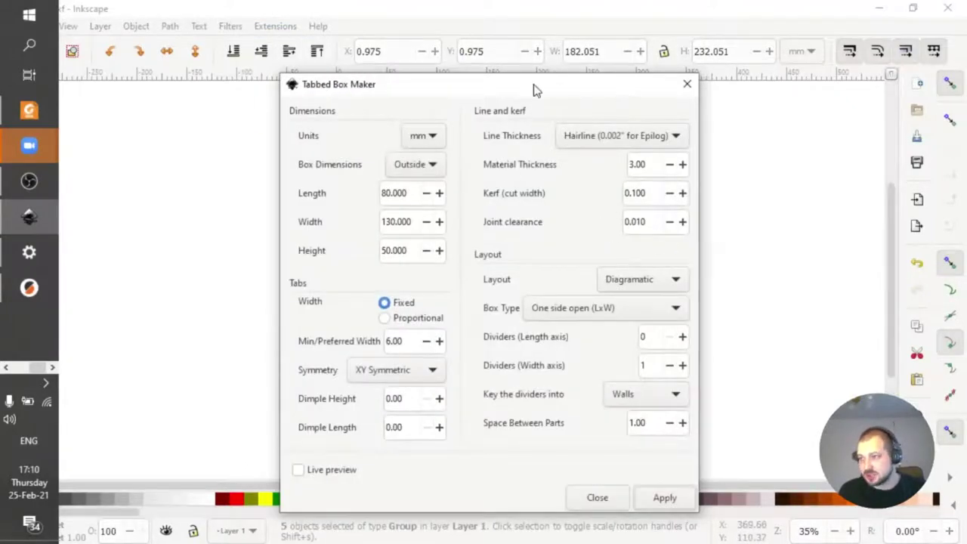
{"action": "left_click_drag", "start_coordinate": [533, 89], "coordinate": [524, 66]}
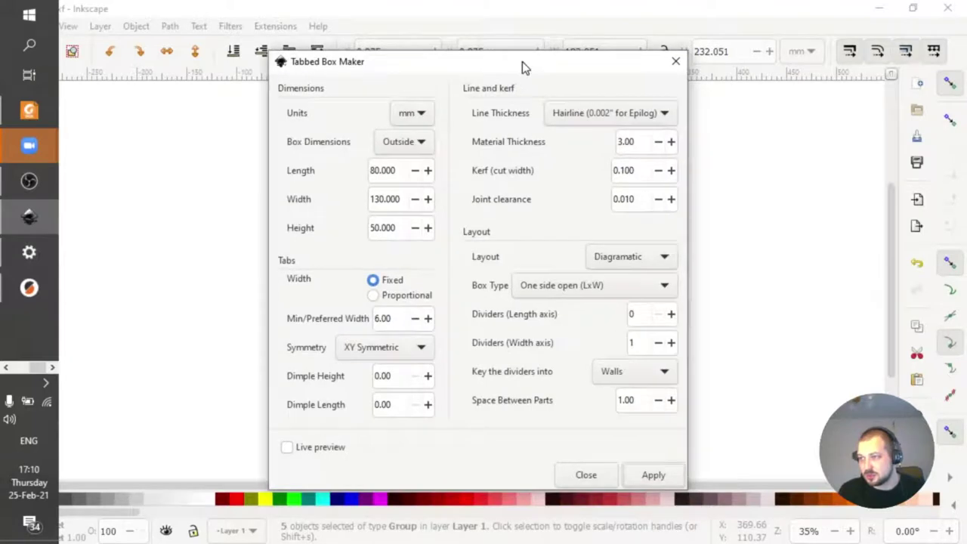
{"action": "double_click", "coordinate": [623, 170]}
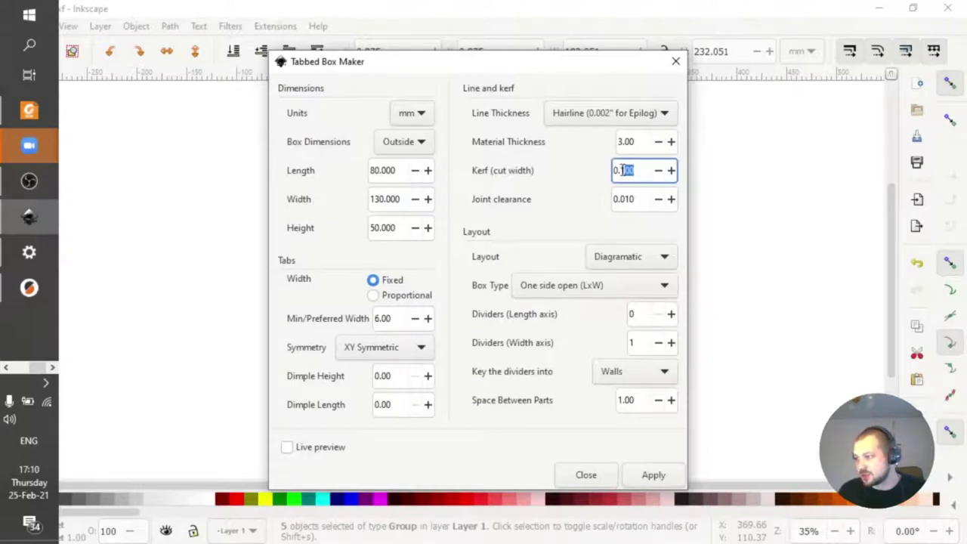
{"action": "left_click", "coordinate": [675, 63]}
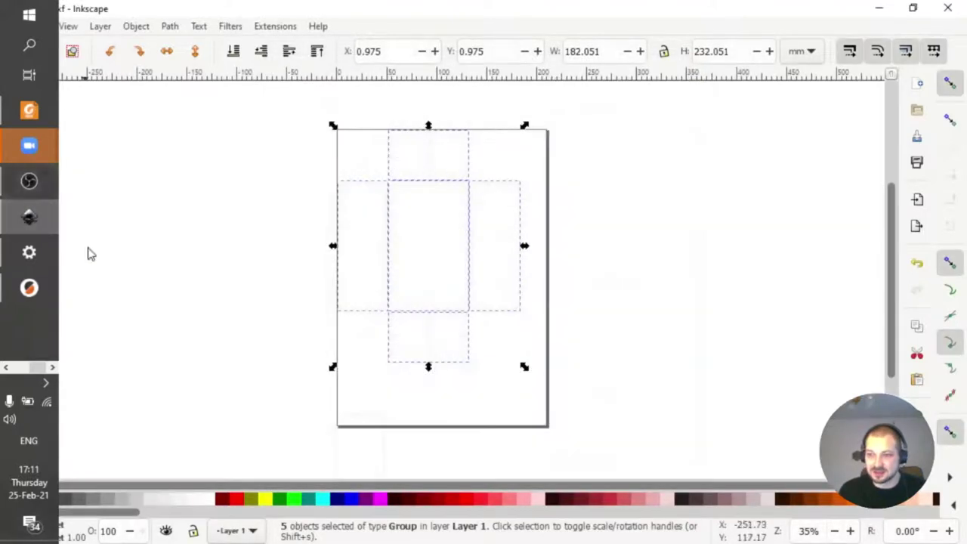
{"action": "left_click", "coordinate": [6, 367]}
{"action": "left_click", "coordinate": [30, 322]}
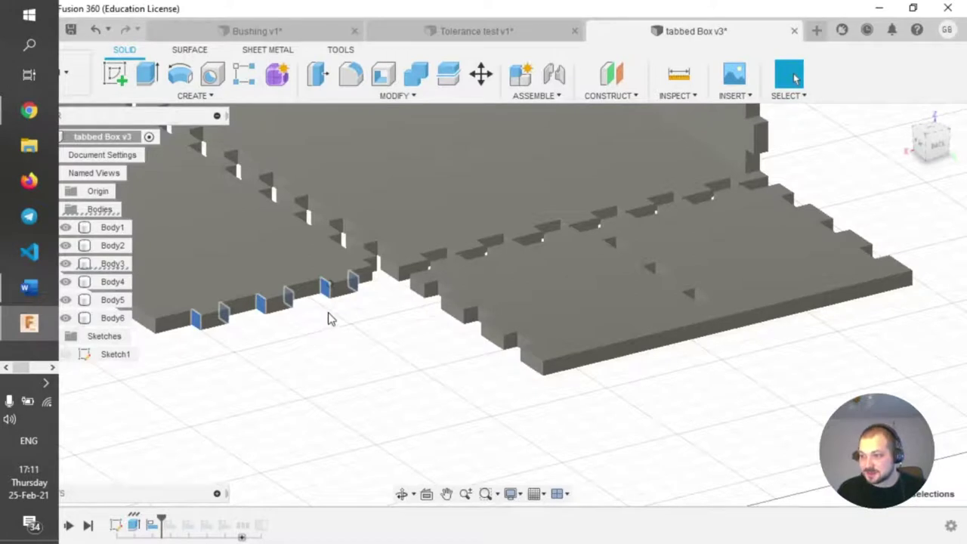
Start aligning the blue side panel, picking from and target points on its tabbed edge.
{"action": "scroll", "coordinate": [377, 355], "scroll_direction": "down", "scroll_amount": 4}
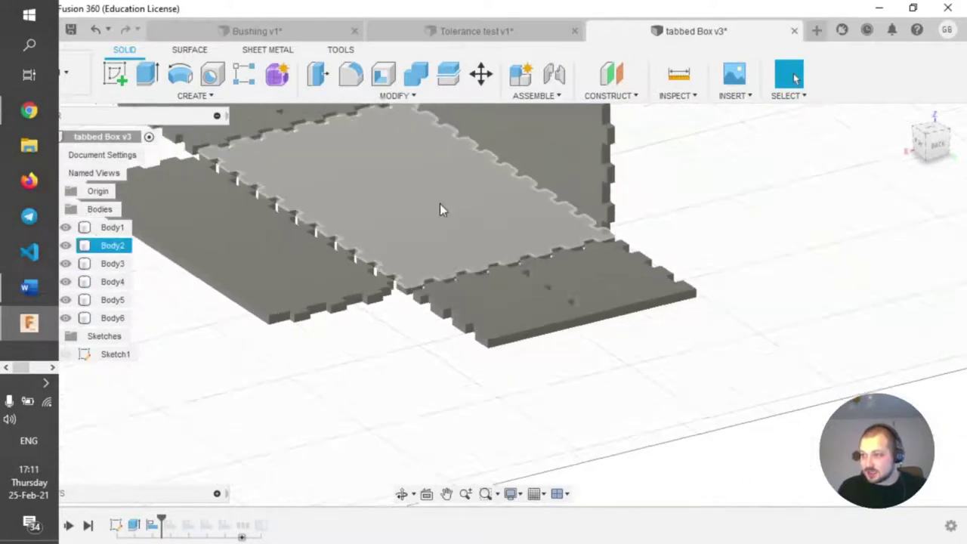
{"action": "middle_click_drag", "start_coordinate": [439, 208], "coordinate": [403, 121], "text": "shift"}
{"action": "left_click", "coordinate": [396, 95]}
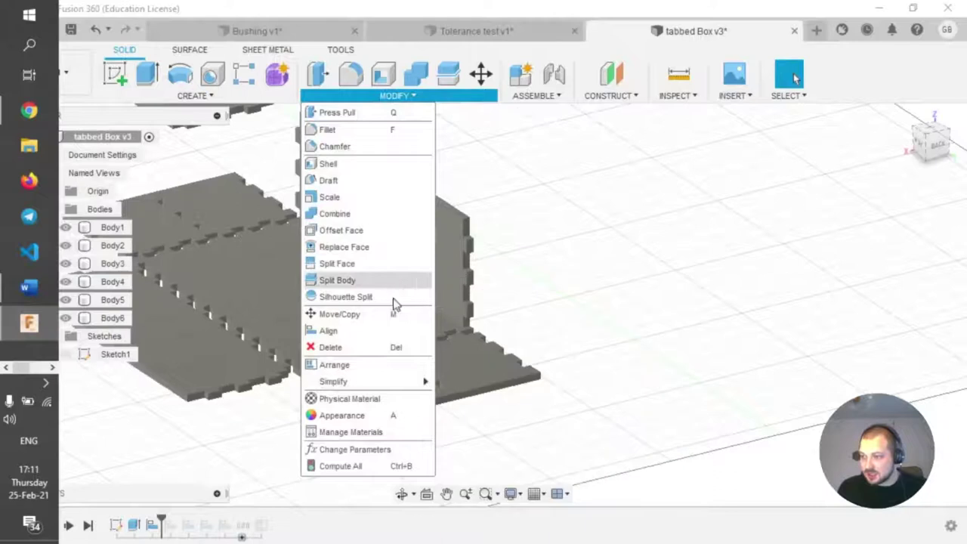
{"action": "left_click", "coordinate": [355, 330]}
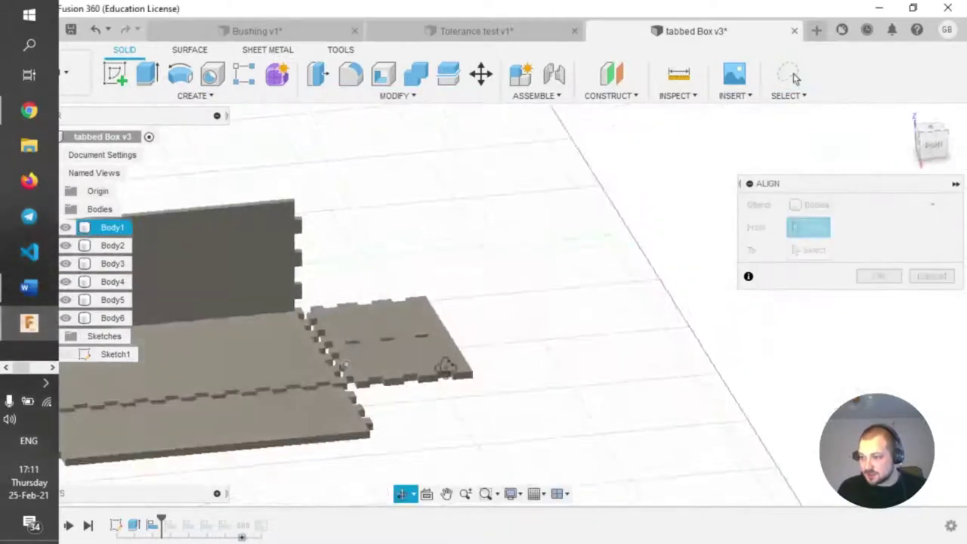
{"action": "scroll", "coordinate": [355, 323], "scroll_direction": "up", "scroll_amount": 6}
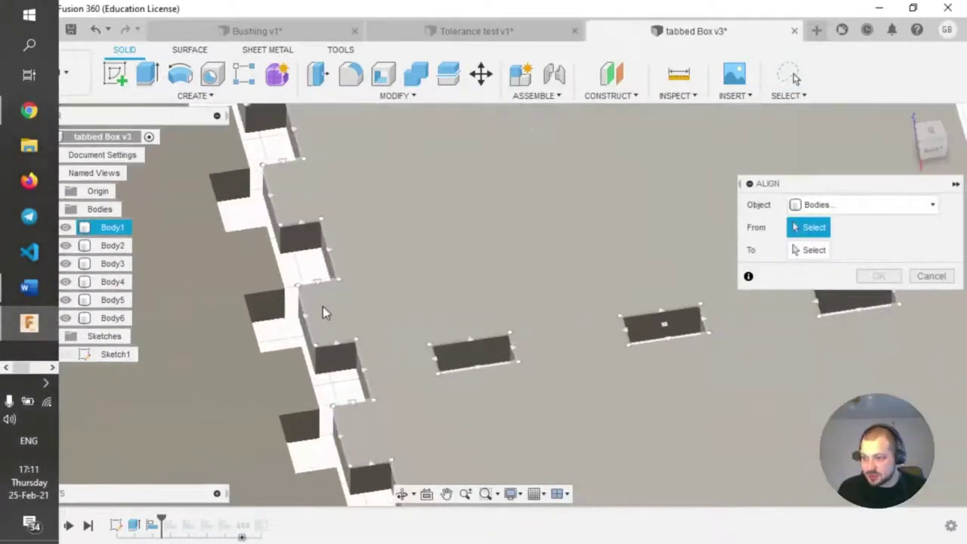
{"action": "left_click", "coordinate": [305, 316]}
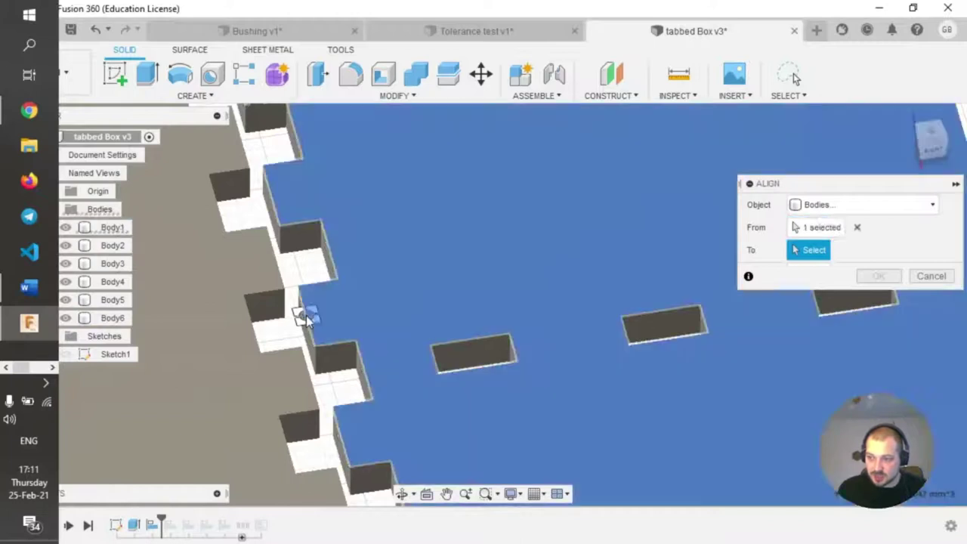
{"action": "middle_click_drag", "start_coordinate": [384, 302], "coordinate": [353, 272], "text": "shift"}
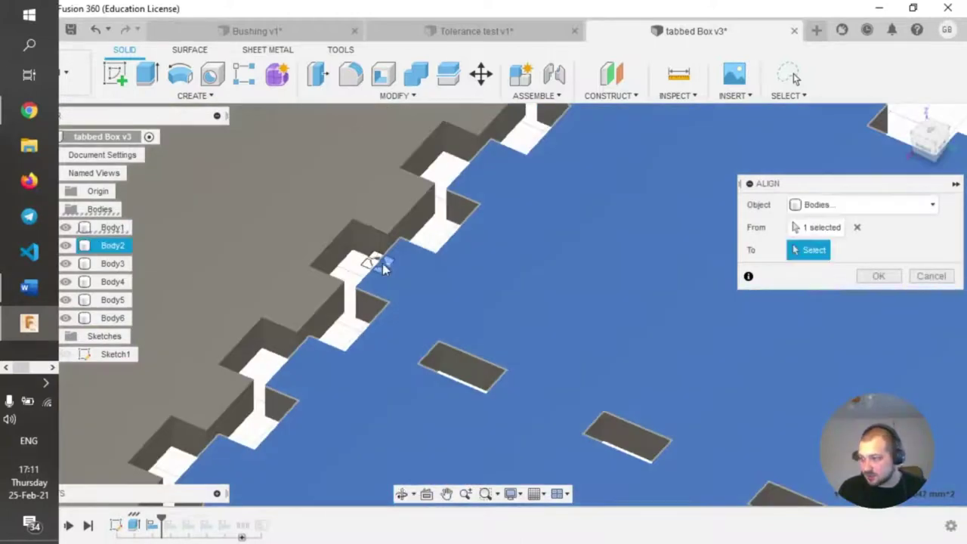
{"action": "scroll", "coordinate": [352, 272], "scroll_direction": "up", "scroll_amount": 3}
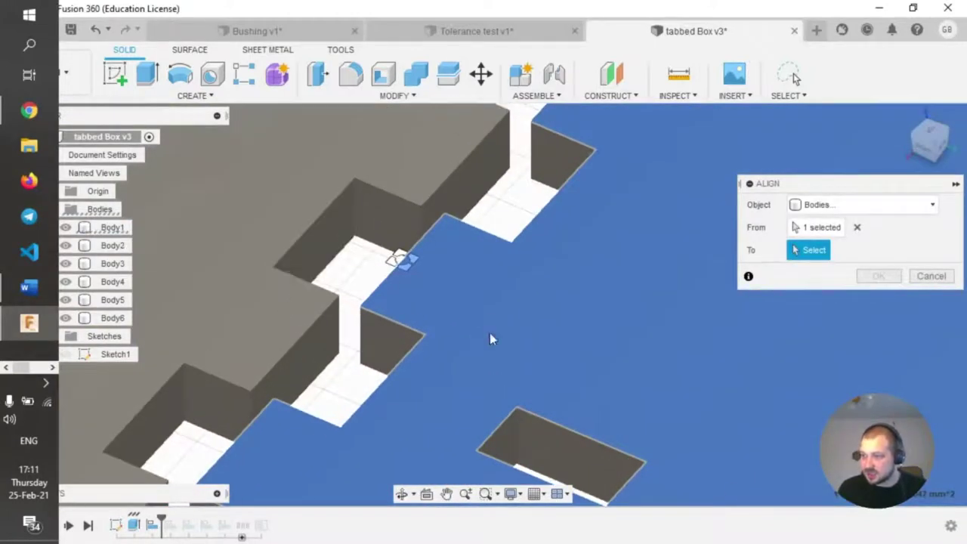
{"action": "middle_click_drag", "start_coordinate": [492, 338], "coordinate": [394, 235]}
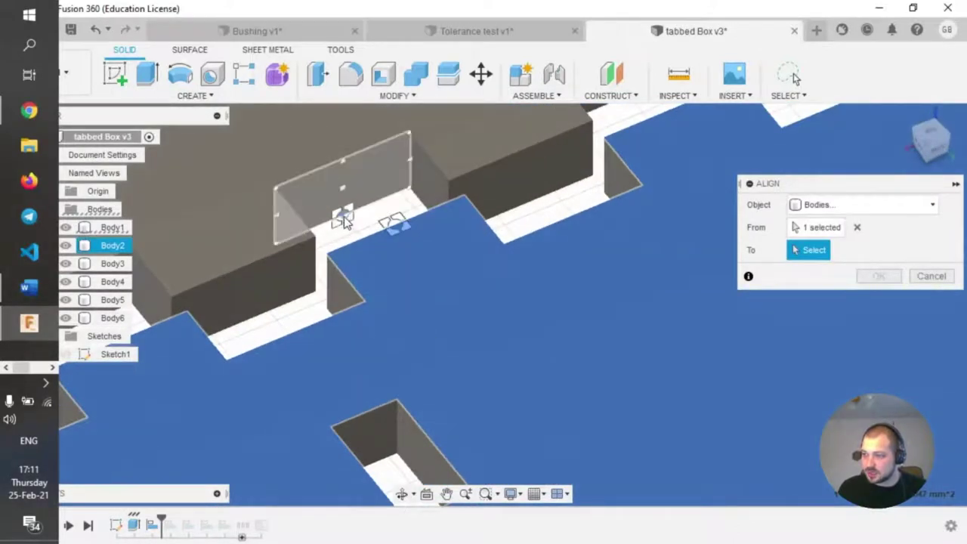
{"action": "left_click", "coordinate": [344, 216]}
Flip the aligned panel, inspect it from several angles, then cancel the alignment.
{"action": "scroll", "coordinate": [518, 319], "scroll_direction": "down", "scroll_amount": 5}
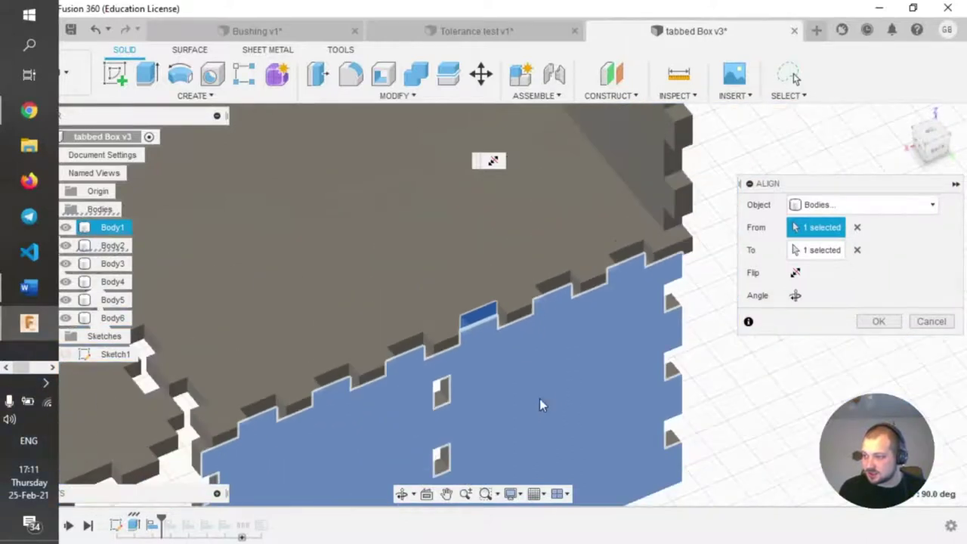
{"action": "middle_click_drag", "start_coordinate": [540, 401], "coordinate": [522, 277], "text": "shift"}
{"action": "left_click", "coordinate": [794, 272]}
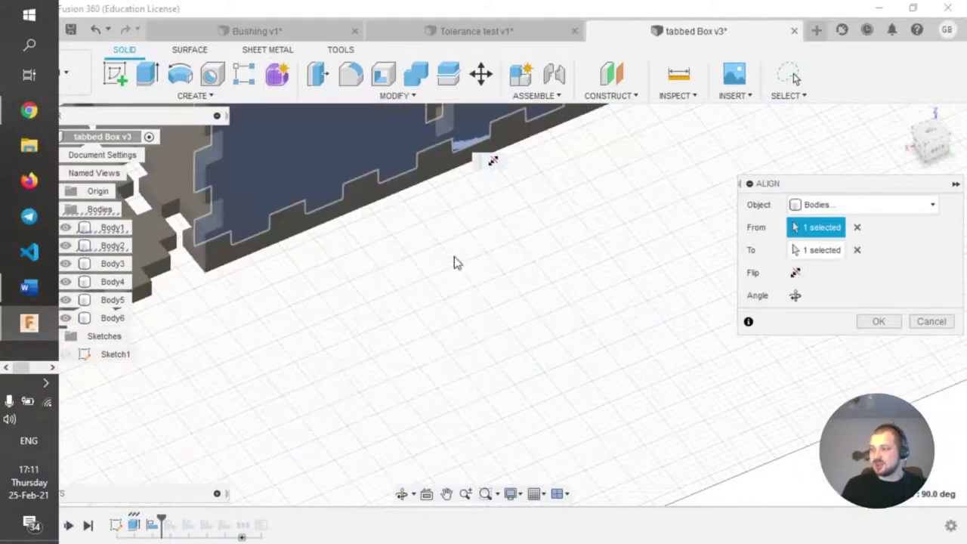
{"action": "middle_click_drag", "start_coordinate": [443, 273], "coordinate": [641, 407], "text": "shift"}
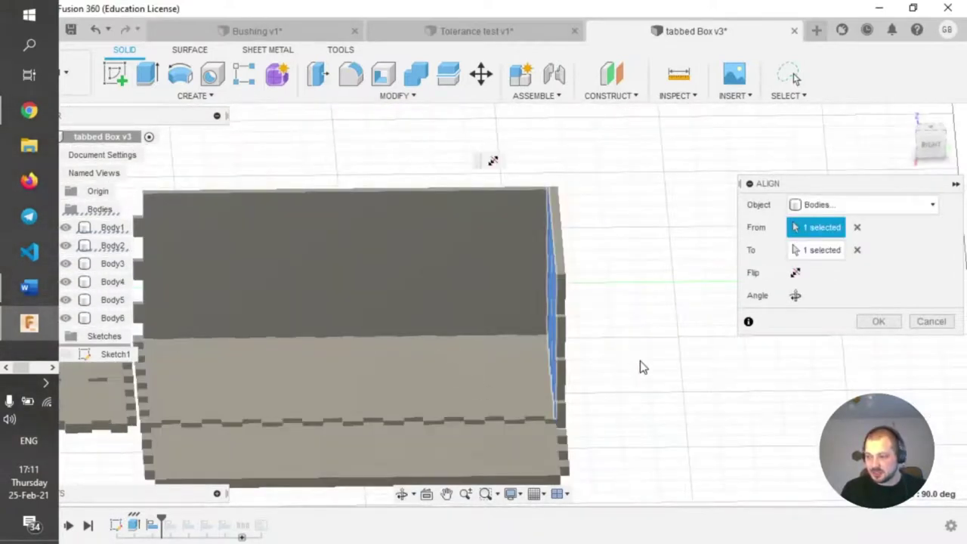
{"action": "middle_click_drag", "start_coordinate": [546, 350], "coordinate": [673, 399], "text": "shift"}
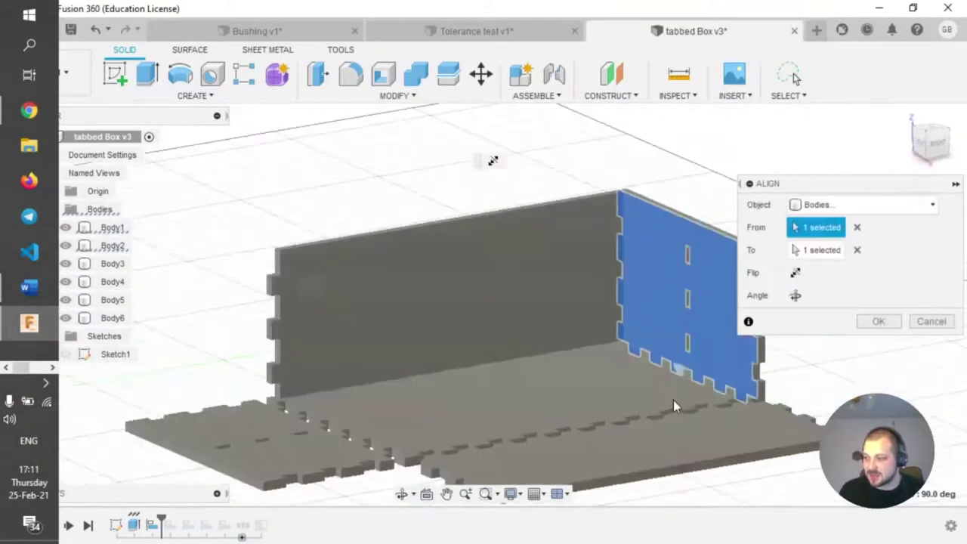
{"action": "middle_click_drag", "start_coordinate": [513, 321], "coordinate": [533, 316], "text": "shift"}
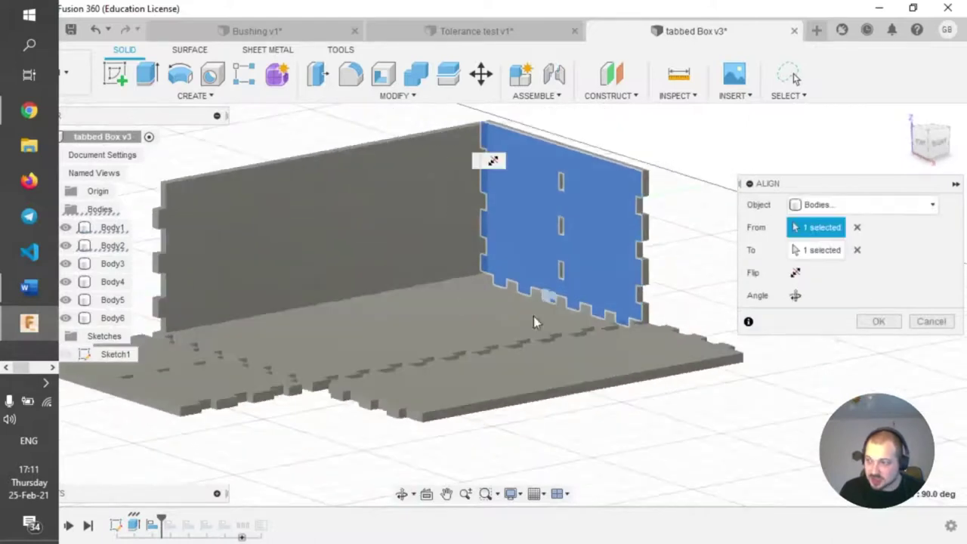
{"action": "left_click", "coordinate": [929, 322]}
Advance the timeline so the side walls appear, briefly selecting the front wall.
{"action": "mouse_move", "coordinate": [168, 526]}
{"action": "left_mouse_down"}
{"action": "mouse_move", "coordinate": [162, 518]}
{"action": "mouse_move", "coordinate": [216, 511]}
{"action": "mouse_move", "coordinate": [226, 522]}
{"action": "left_mouse_up"}
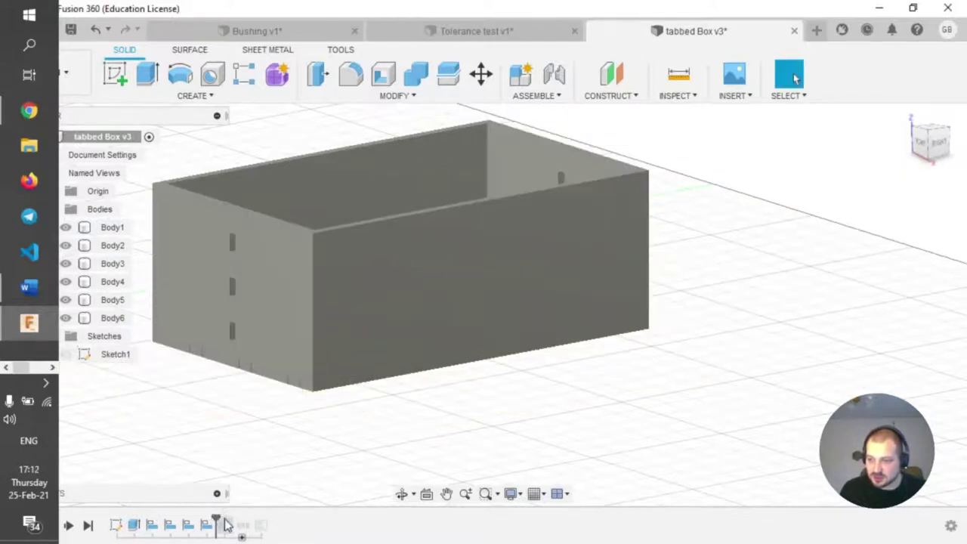
{"action": "scroll", "coordinate": [274, 328], "scroll_direction": "up", "scroll_amount": 2}
{"action": "left_click", "coordinate": [315, 188]}
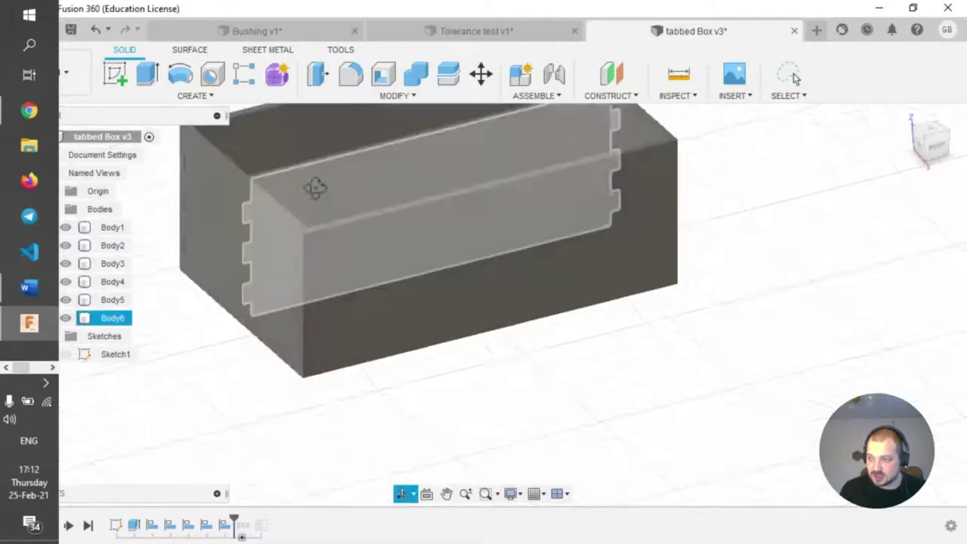
{"action": "scroll", "coordinate": [407, 179], "scroll_direction": "up", "scroll_amount": 3}
{"action": "scroll", "coordinate": [433, 323], "scroll_direction": "down", "scroll_amount": 3}
{"action": "key", "text": "Escape"}
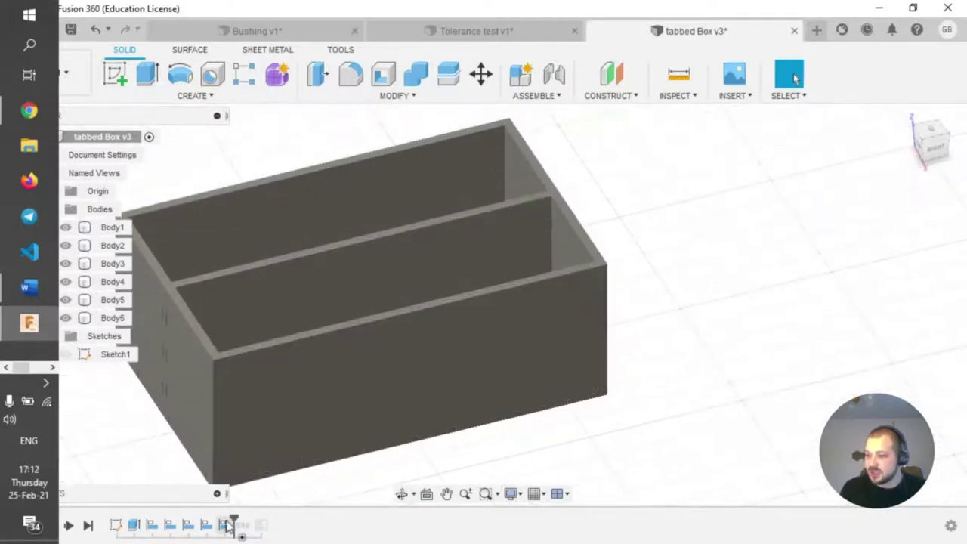
Roll the timeline to the end and orbit around the wooden box with its divider.
{"action": "left_click_drag", "start_coordinate": [233, 521], "coordinate": [254, 519]}
{"action": "mouse_move", "coordinate": [383, 384]}
{"action": "middle_mouse_down", "text": "shift"}
{"action": "mouse_move", "coordinate": [340, 397]}
{"action": "mouse_move", "coordinate": [362, 371]}
{"action": "mouse_move", "coordinate": [301, 321]}
{"action": "mouse_move", "coordinate": [237, 352]}
{"action": "mouse_move", "coordinate": [283, 307]}
{"action": "mouse_move", "coordinate": [529, 306]}
{"action": "mouse_move", "coordinate": [255, 324]}
{"action": "mouse_move", "coordinate": [506, 317]}
{"action": "middle_mouse_up", "text": "shift"}
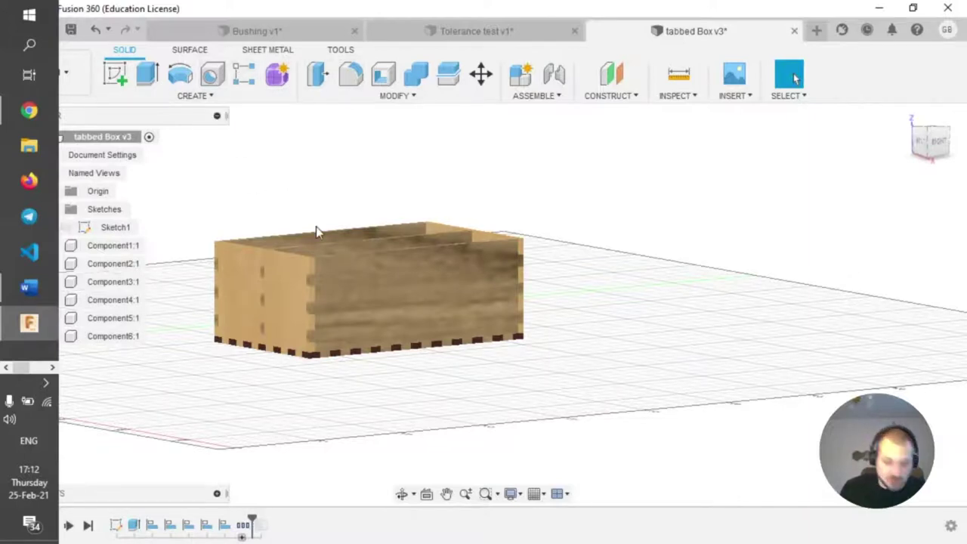
{"action": "middle_click_drag", "start_coordinate": [316, 226], "coordinate": [478, 275], "text": "shift"}
{"action": "middle_click_drag", "start_coordinate": [461, 328], "coordinate": [570, 299], "text": "shift"}
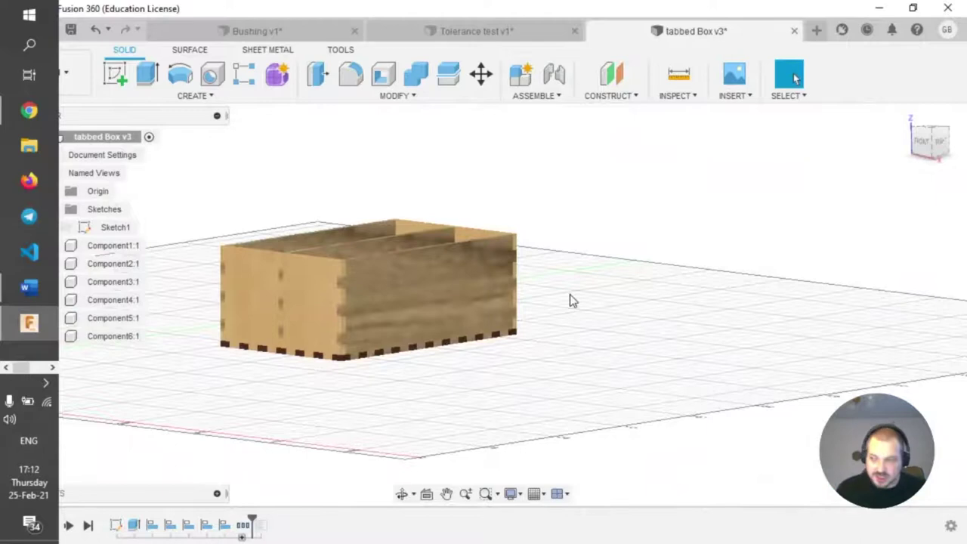
Add a through-all Hole on the front face, shifted right, piercing front wall, divider and back wall.
{"action": "left_click", "coordinate": [213, 74]}
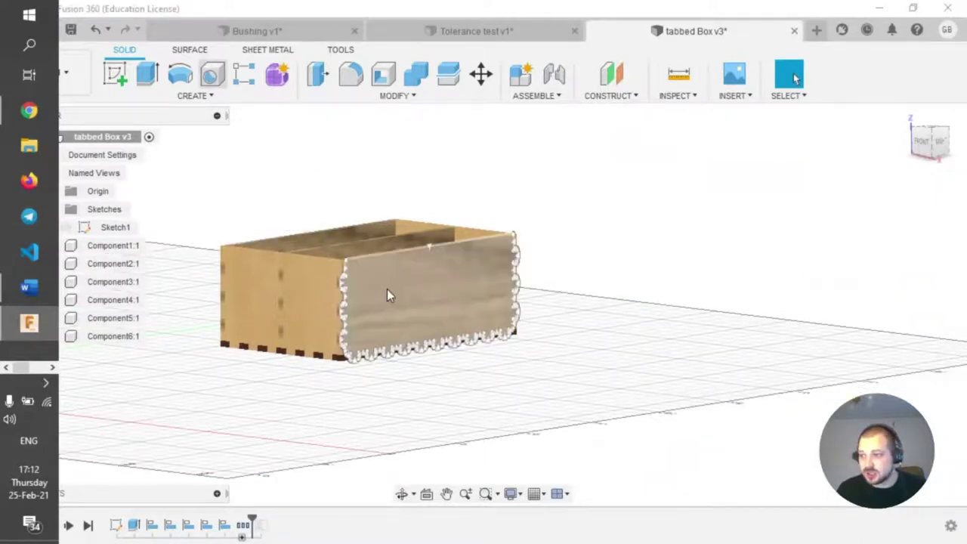
{"action": "left_click", "coordinate": [408, 291]}
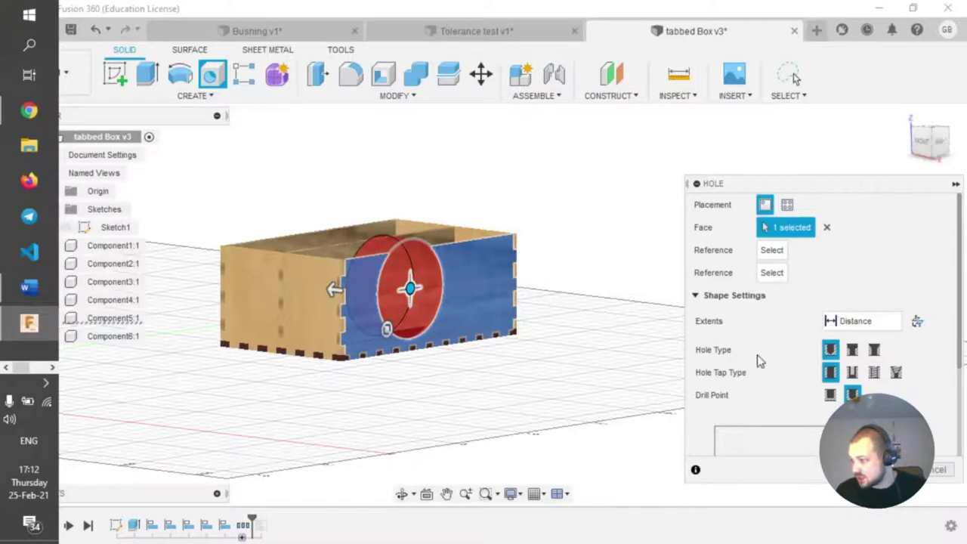
{"action": "left_click", "coordinate": [829, 321]}
{"action": "left_click", "coordinate": [846, 367]}
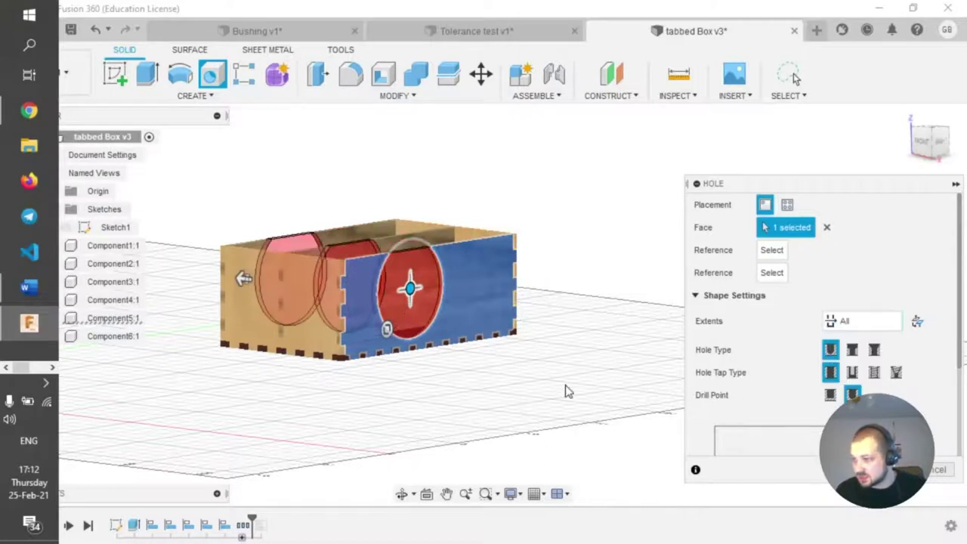
{"action": "scroll", "coordinate": [823, 426], "scroll_direction": "down", "scroll_amount": 4}
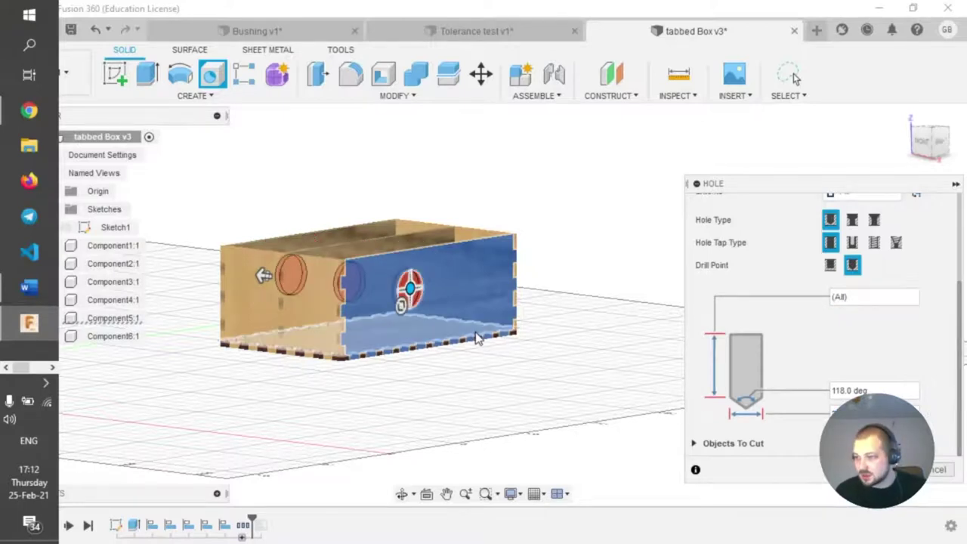
{"action": "middle_click_drag", "start_coordinate": [480, 380], "coordinate": [414, 316], "text": "shift"}
{"action": "left_click_drag", "start_coordinate": [414, 315], "coordinate": [443, 324]}
{"action": "middle_click_drag", "start_coordinate": [383, 344], "coordinate": [412, 327], "text": "shift"}
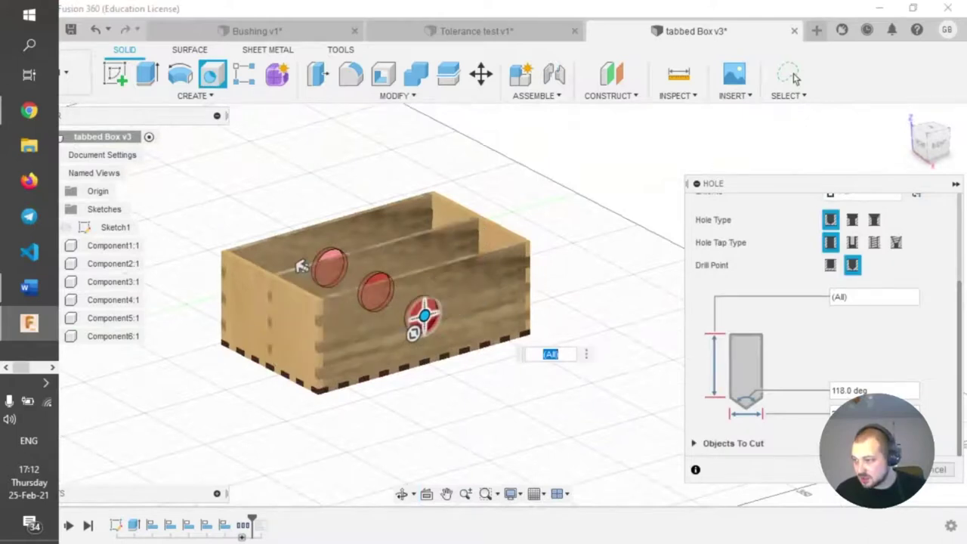
{"action": "key", "text": "Return"}
{"action": "middle_click_drag", "start_coordinate": [548, 367], "coordinate": [526, 409], "text": "shift"}
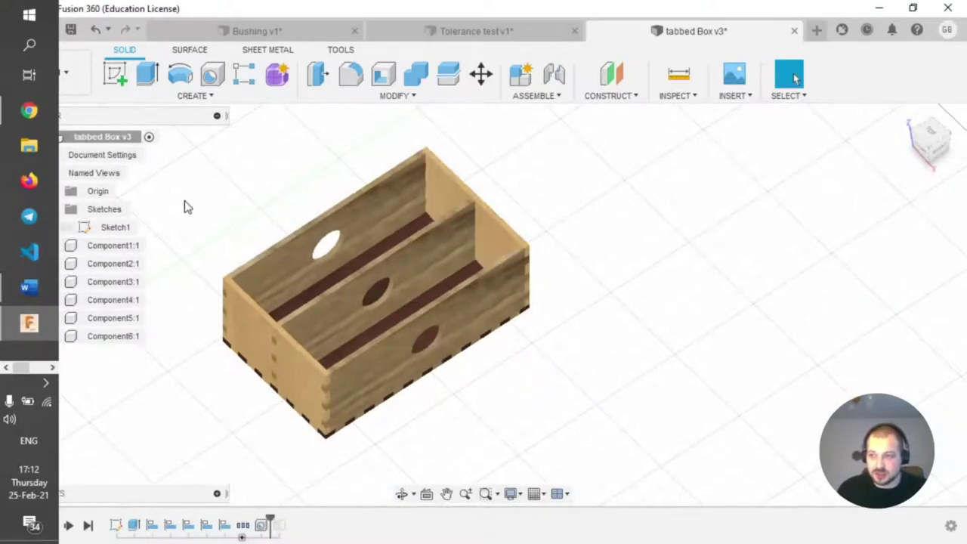
Roll the timeline back before the Hole features to show the raw panel bodies.
{"action": "mouse_move", "coordinate": [158, 224]}
{"action": "middle_mouse_down"}
{"action": "mouse_move", "coordinate": [209, 224]}
{"action": "mouse_move", "coordinate": [165, 238]}
{"action": "middle_mouse_up"}
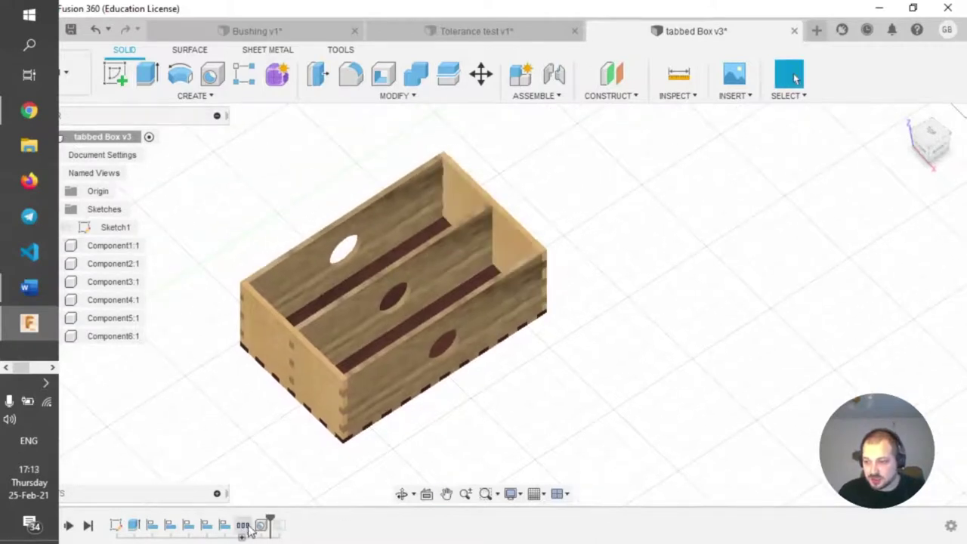
{"action": "left_click_drag", "start_coordinate": [271, 515], "coordinate": [235, 521]}
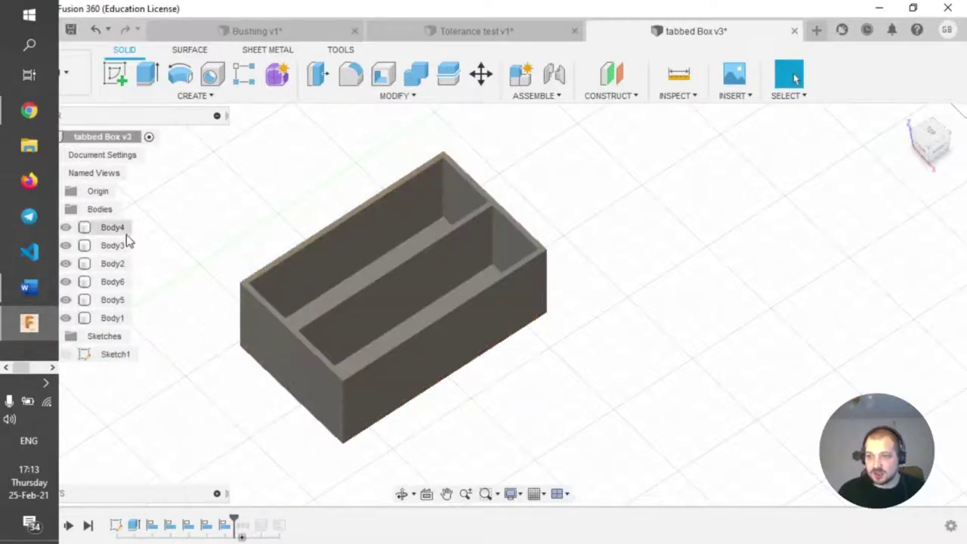
{"action": "left_click", "coordinate": [117, 227]}
{"action": "left_click", "coordinate": [121, 315], "text": "shift"}
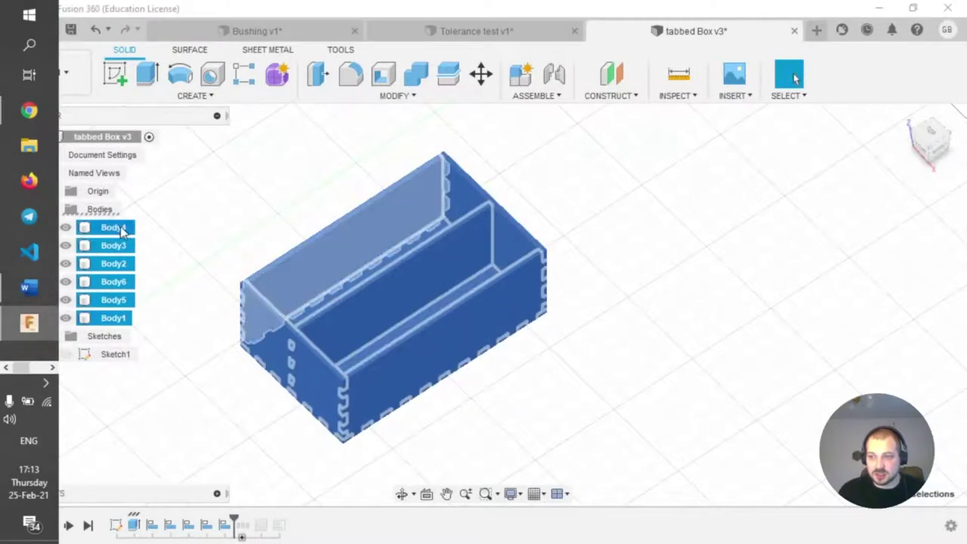
{"action": "right_click", "coordinate": [114, 230]}
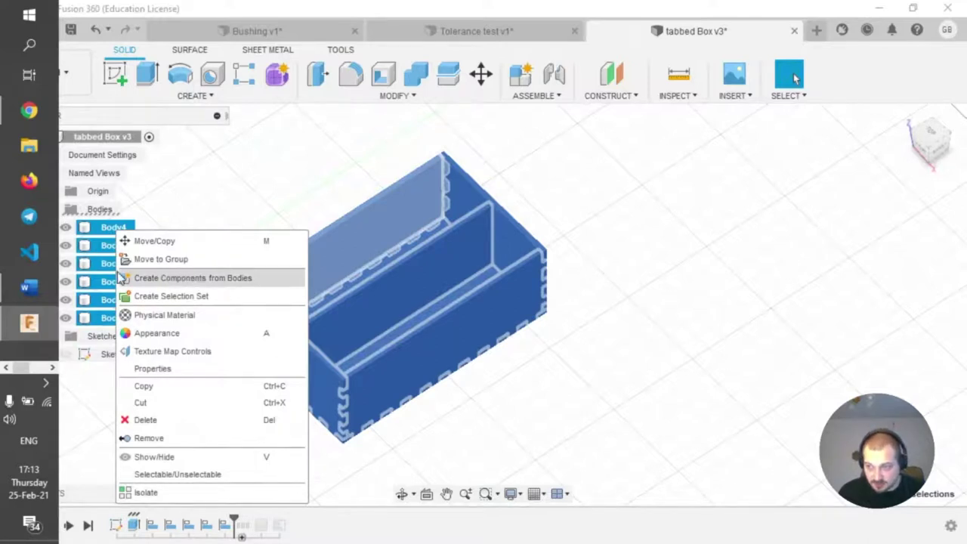
{"action": "left_click", "coordinate": [191, 277]}
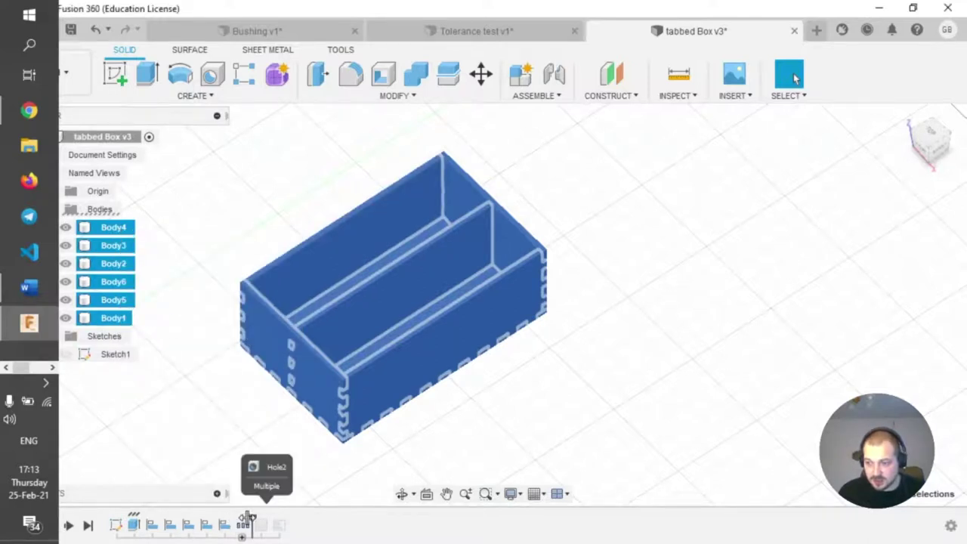
Highlight Component1 through Component6 in the browser one by one, then clear the selection.
{"action": "left_click", "coordinate": [120, 263]}
{"action": "left_click", "coordinate": [113, 245]}
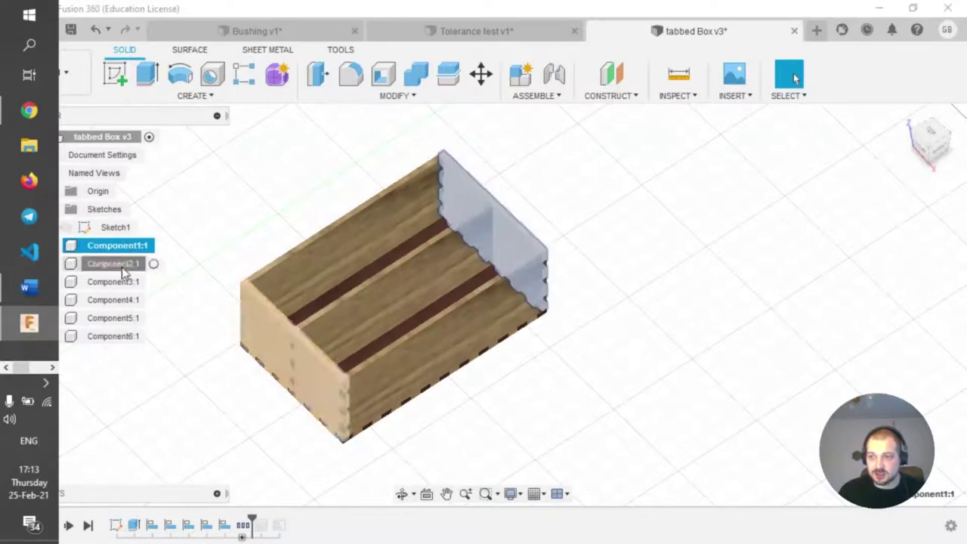
{"action": "left_click", "coordinate": [113, 282]}
{"action": "left_click", "coordinate": [117, 299]}
{"action": "left_click", "coordinate": [121, 318]}
{"action": "left_click", "coordinate": [117, 337]}
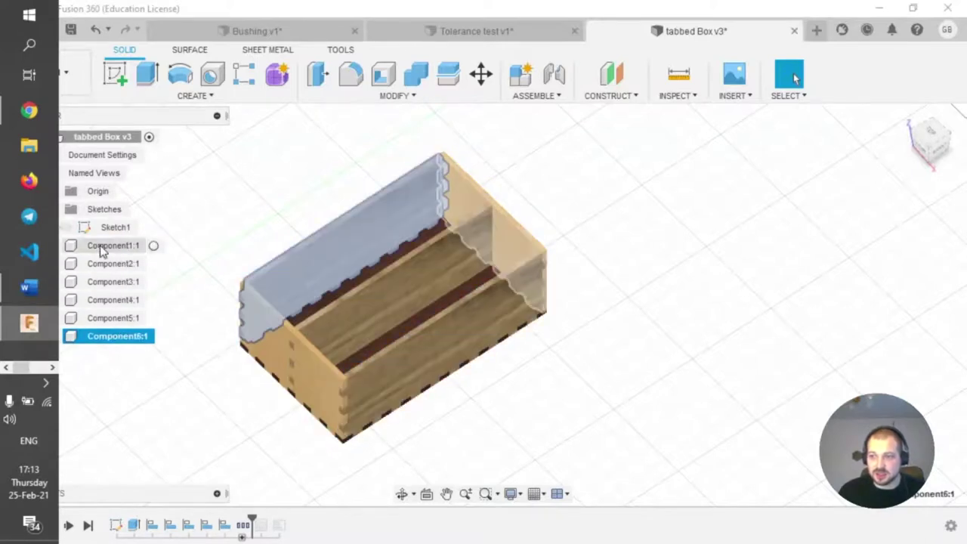
{"action": "left_click", "coordinate": [105, 246]}
{"action": "left_click", "coordinate": [53, 6]}
{"action": "left_click", "coordinate": [717, 169]}
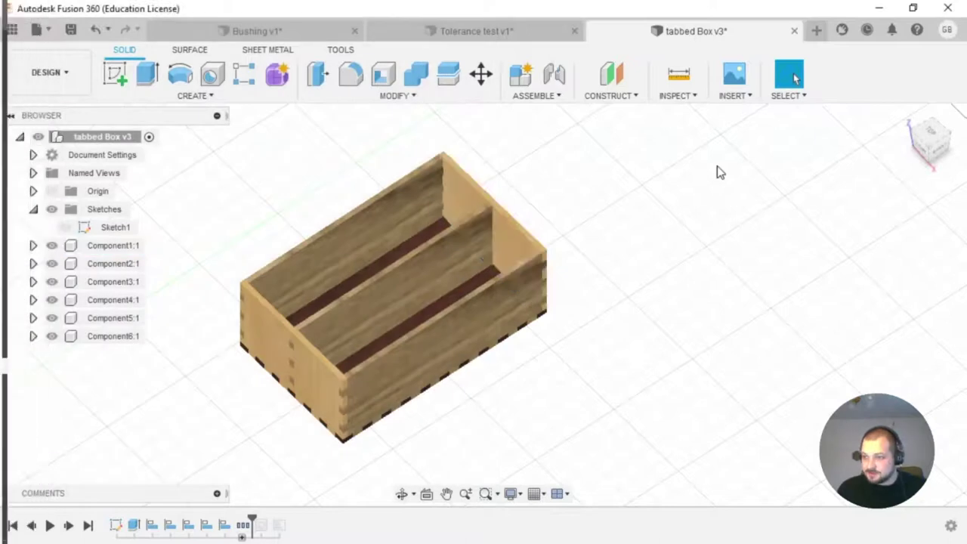
Expand Component1 and its Bodies folder to check the single body inside.
{"action": "left_click", "coordinate": [33, 245]}
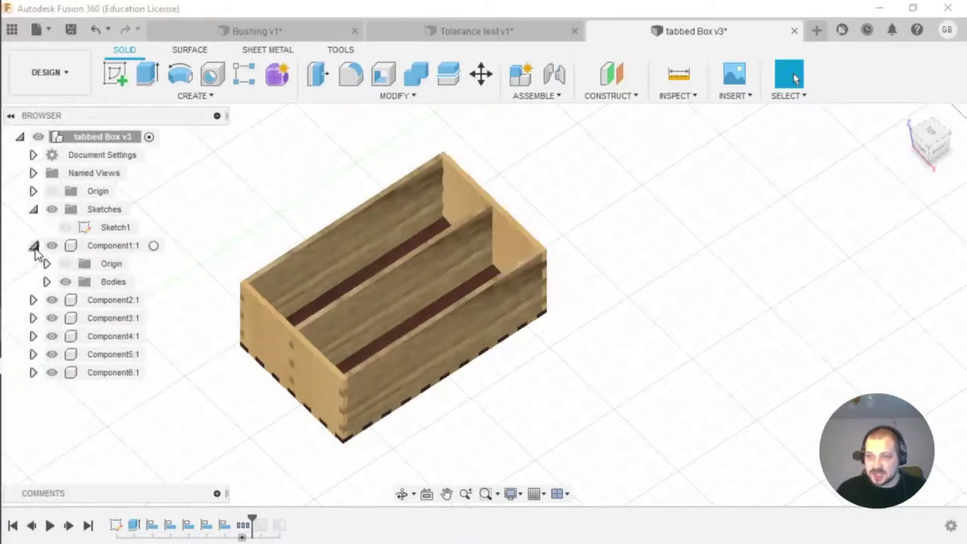
{"action": "left_click", "coordinate": [34, 246]}
{"action": "left_click", "coordinate": [33, 246]}
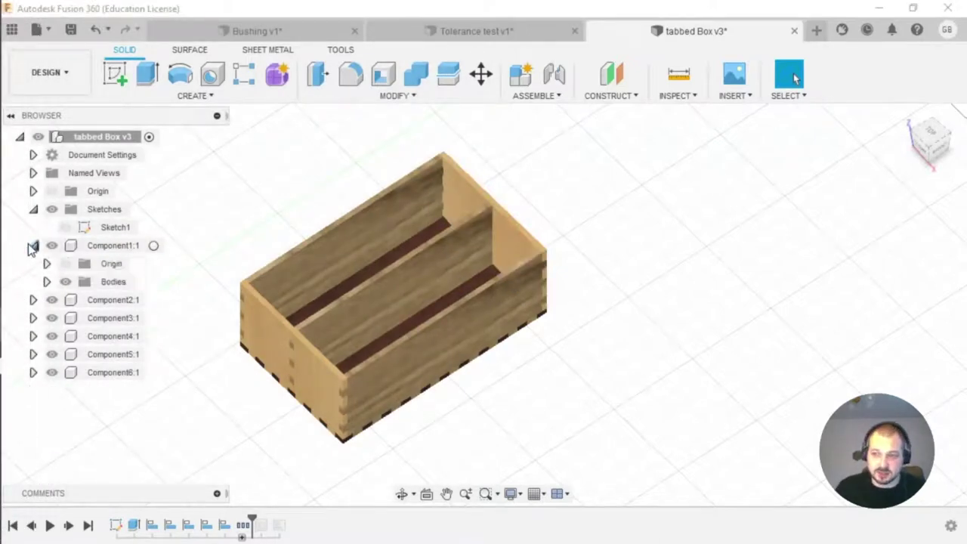
{"action": "left_click", "coordinate": [46, 282]}
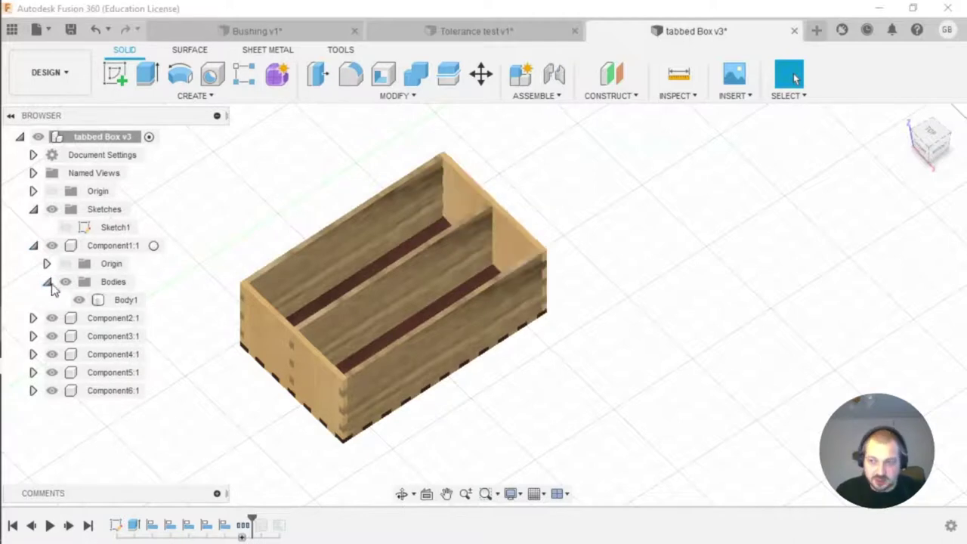
{"action": "left_click", "coordinate": [46, 281]}
{"action": "left_click", "coordinate": [33, 246]}
{"action": "left_click", "coordinate": [33, 246]}
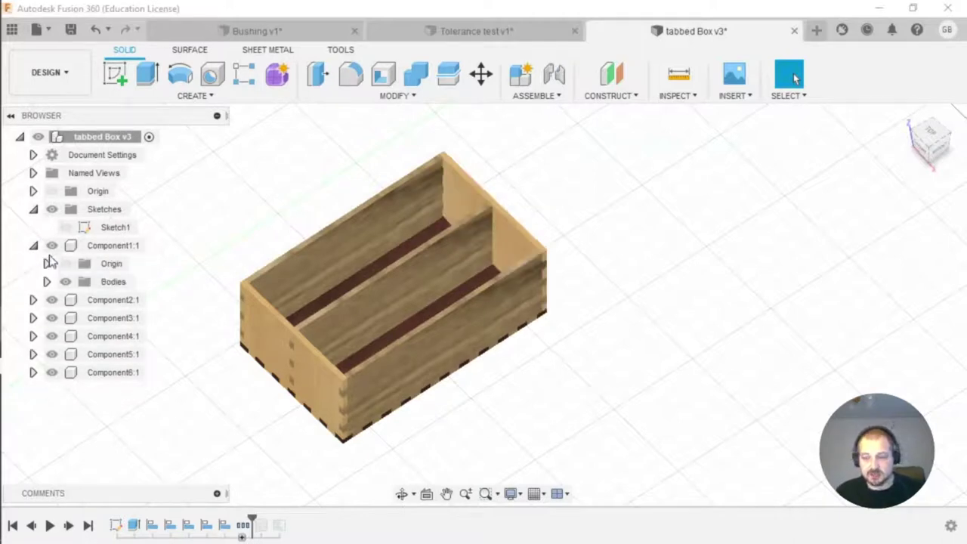
{"action": "left_click", "coordinate": [47, 281]}
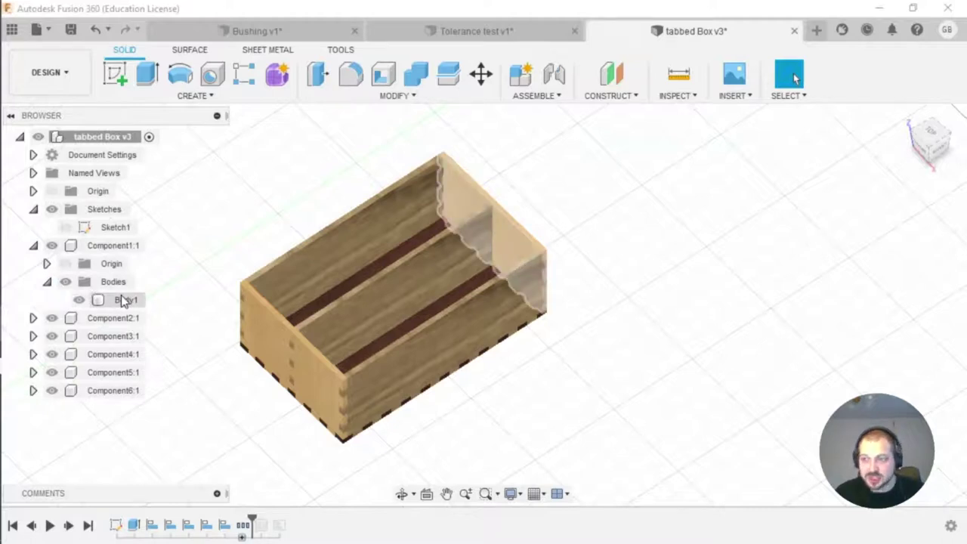
{"action": "left_click", "coordinate": [47, 283]}
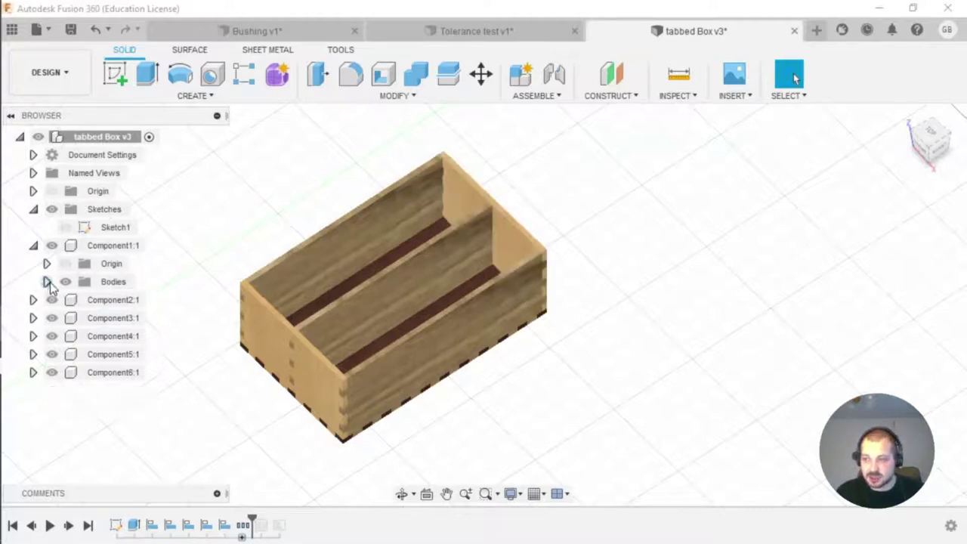
{"action": "left_click", "coordinate": [34, 245]}
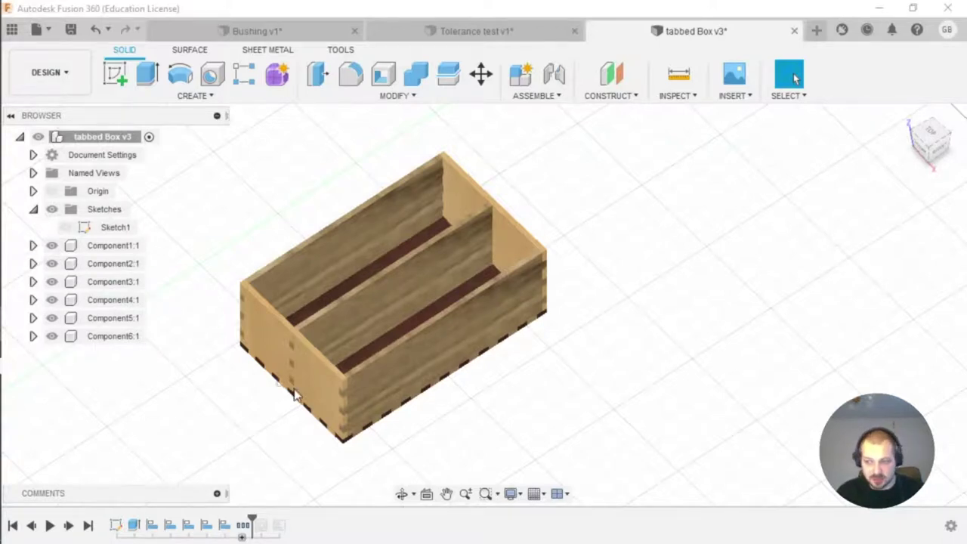
Roll the timeline forward so the holes reappear, orbit the box, and open the Modify menu.
{"action": "middle_click_drag", "start_coordinate": [464, 401], "coordinate": [479, 362], "text": "shift"}
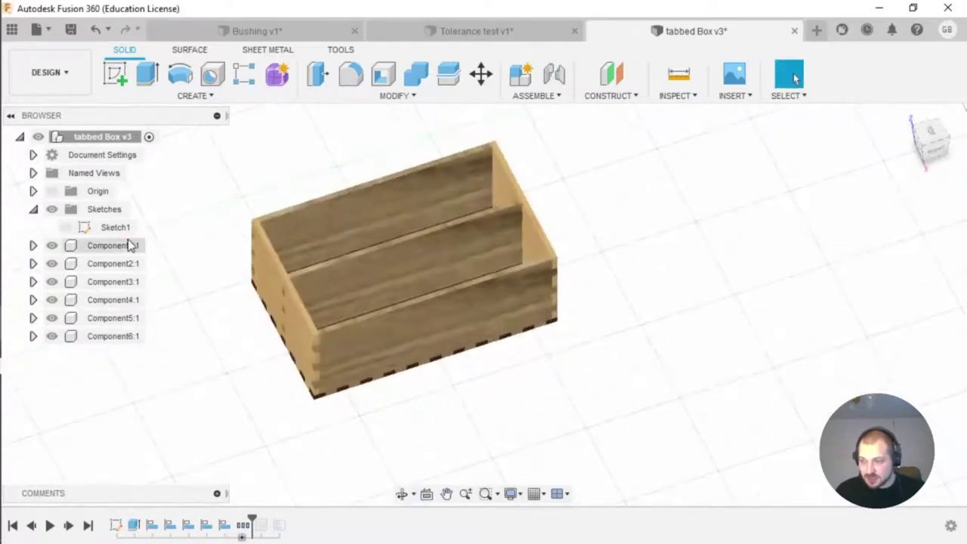
{"action": "left_click_drag", "start_coordinate": [253, 516], "coordinate": [269, 518]}
{"action": "middle_click_drag", "start_coordinate": [434, 324], "coordinate": [407, 324], "text": "shift"}
{"action": "middle_click_drag", "start_coordinate": [793, 78], "coordinate": [467, 240], "text": "shift"}
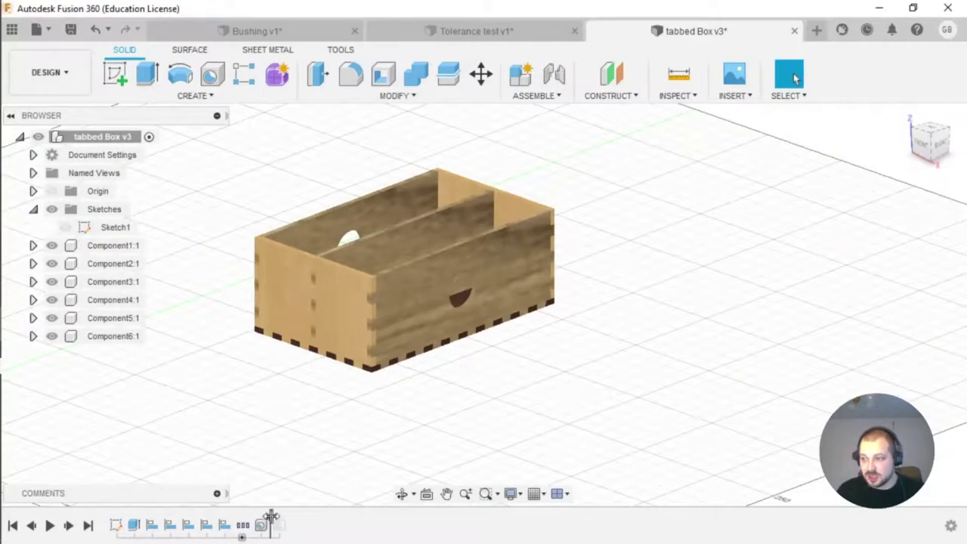
{"action": "left_click", "coordinate": [407, 96]}
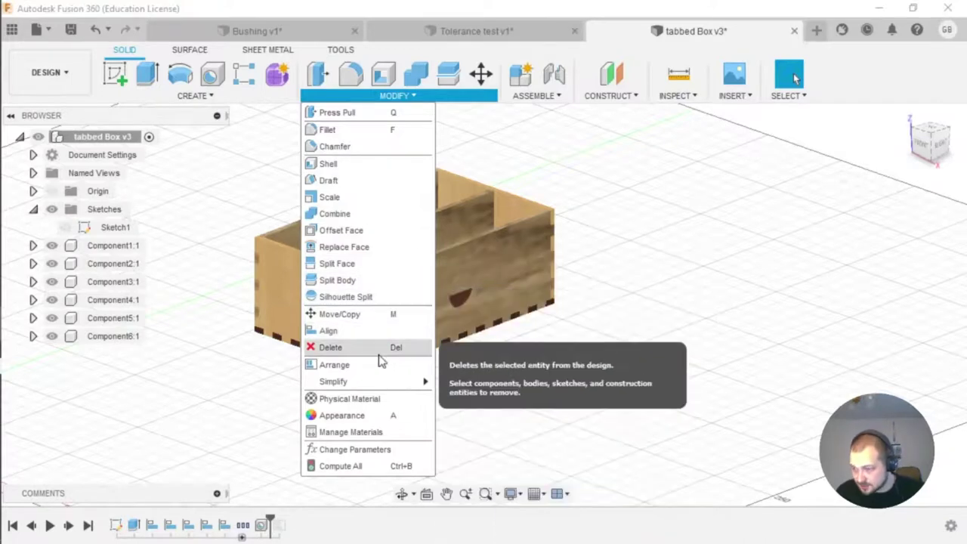
Reopen the Arrange feature to show the six panels laid flat, viewed from nearly above.
{"action": "left_click", "coordinate": [496, 406]}
{"action": "double_click", "coordinate": [278, 524]}
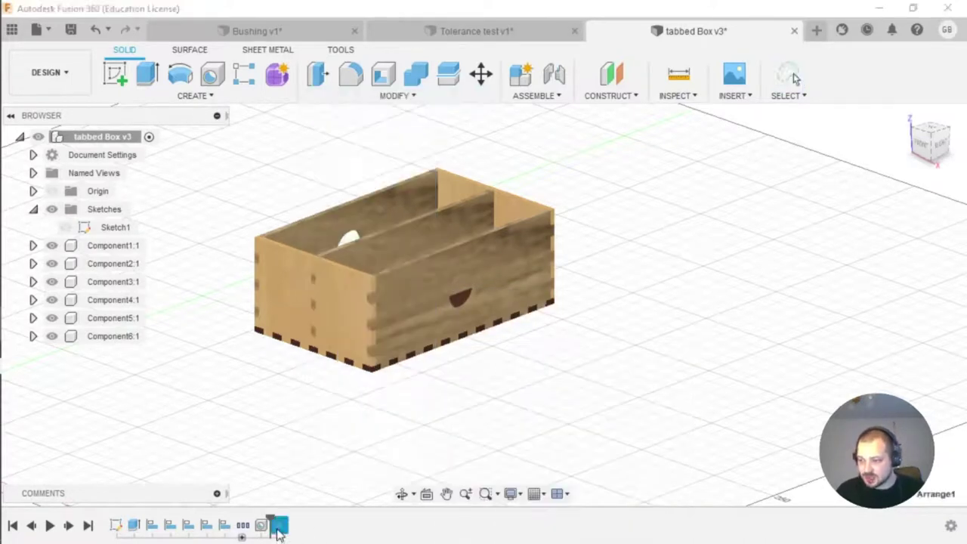
{"action": "middle_click_drag", "start_coordinate": [453, 390], "coordinate": [654, 292]}
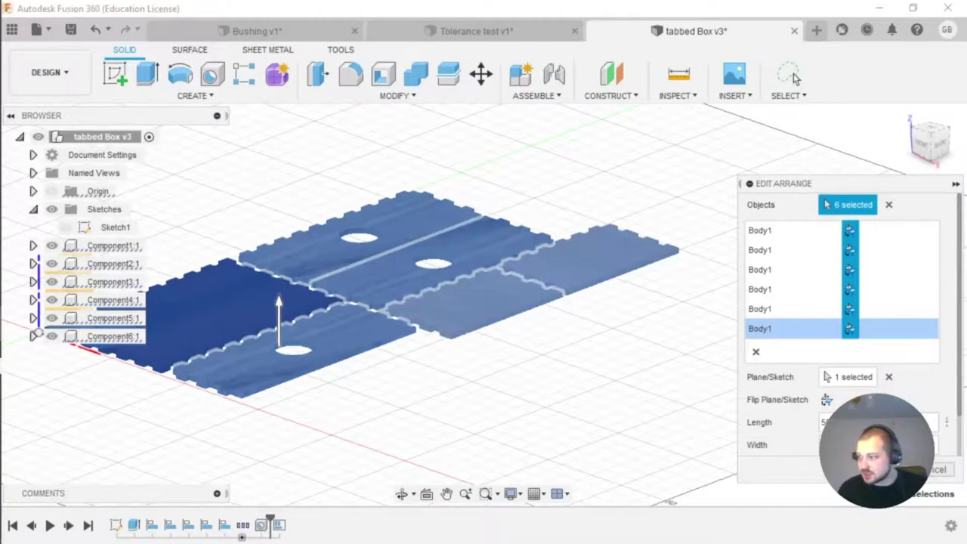
{"action": "key", "text": "Return"}
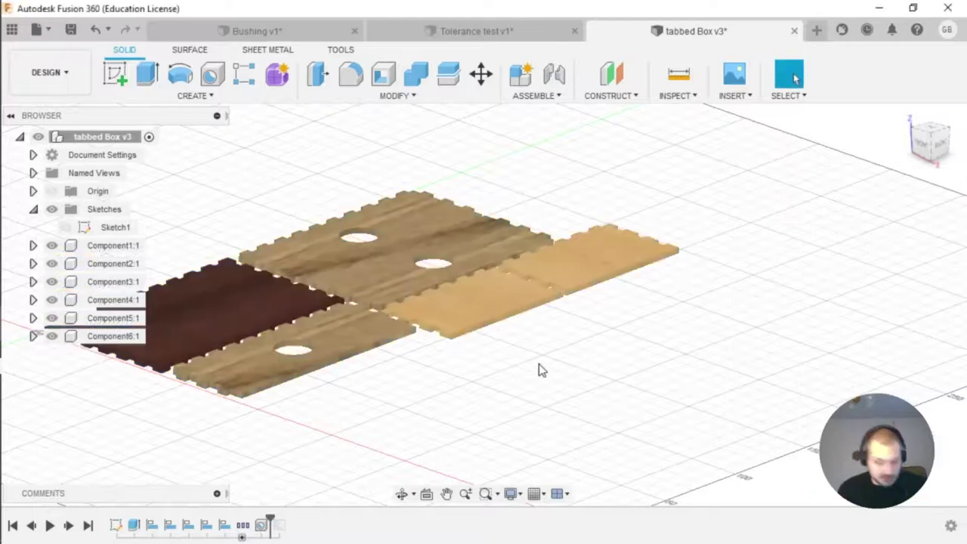
{"action": "middle_click_drag", "start_coordinate": [608, 378], "coordinate": [569, 396], "text": "shift"}
{"action": "middle_click_drag", "start_coordinate": [395, 373], "coordinate": [494, 377], "text": "shift"}
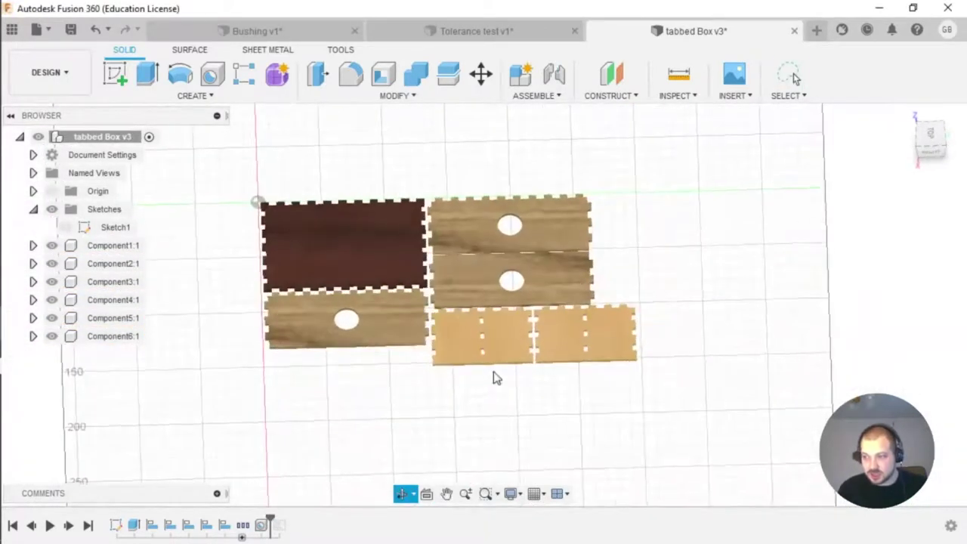
{"action": "middle_click_drag", "start_coordinate": [375, 395], "coordinate": [379, 393], "text": "shift"}
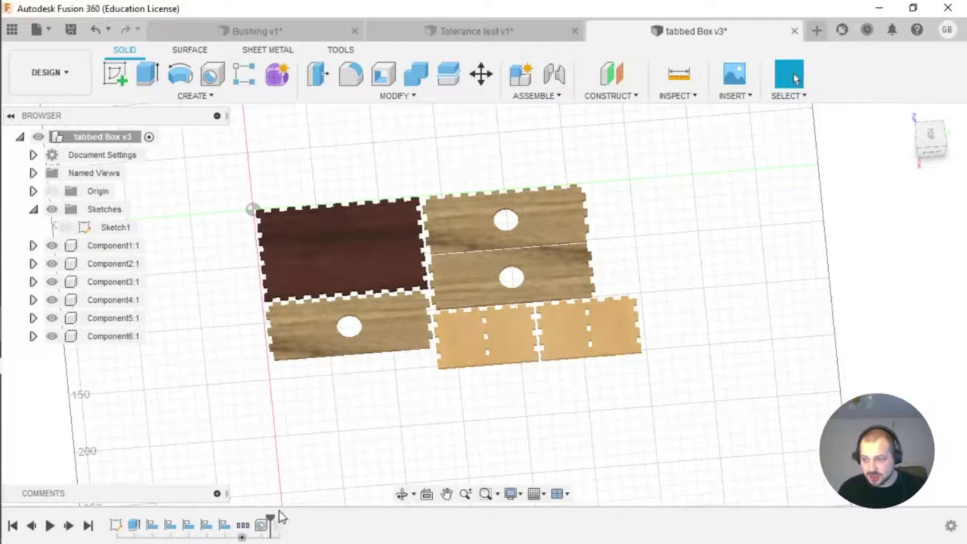
{"action": "double_click", "coordinate": [260, 524]}
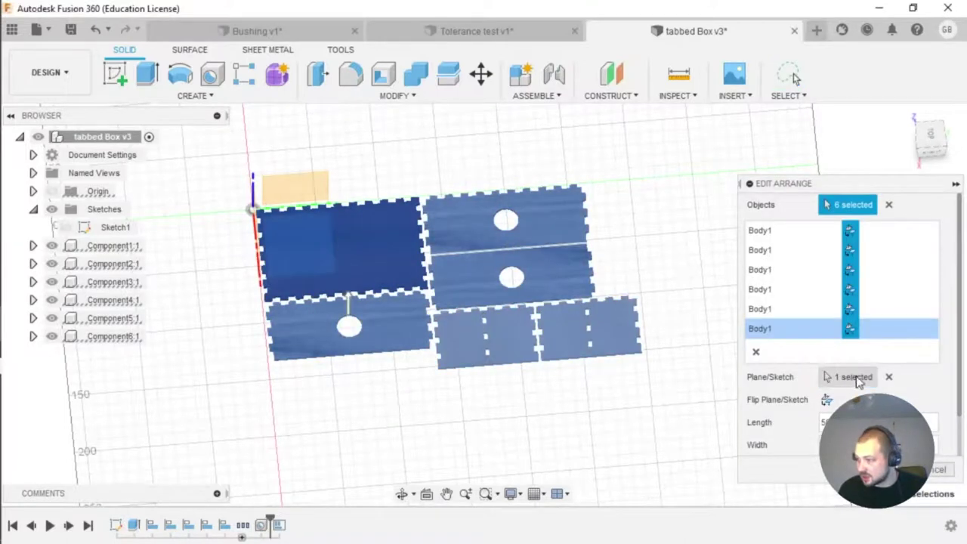
{"action": "key", "text": "Return"}
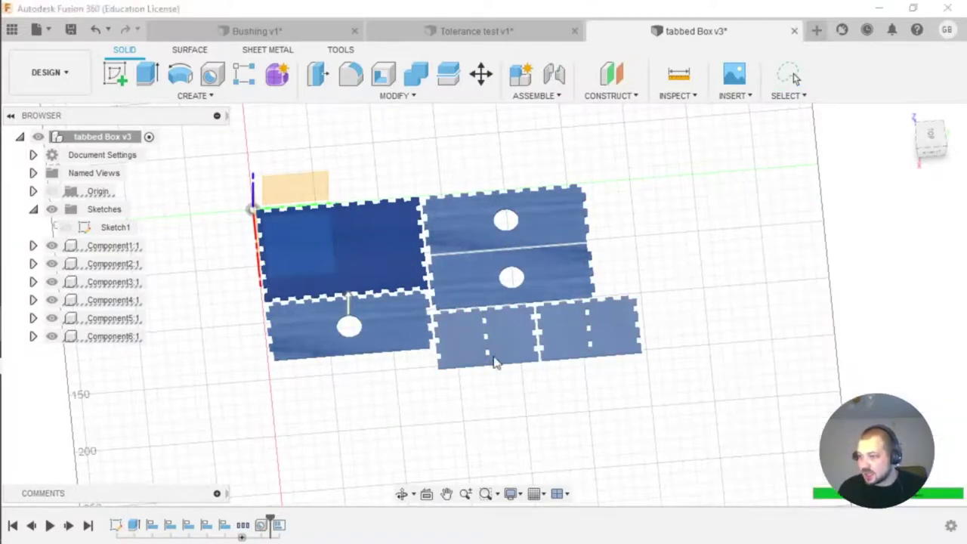
{"action": "middle_click_drag", "start_coordinate": [449, 395], "coordinate": [428, 387]}
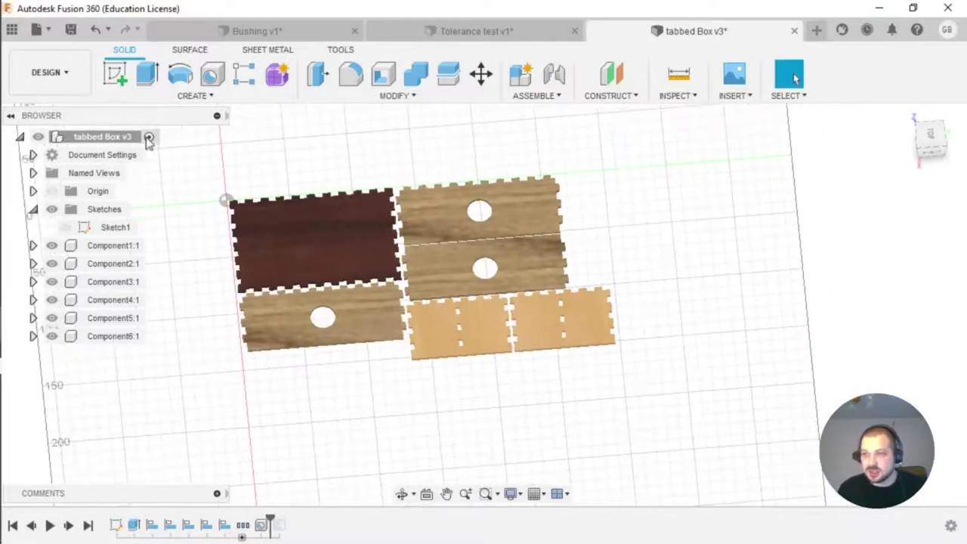
Create a new drawing from the current design.
{"action": "left_click", "coordinate": [74, 78]}
{"action": "mouse_move", "coordinate": [103, 276]}
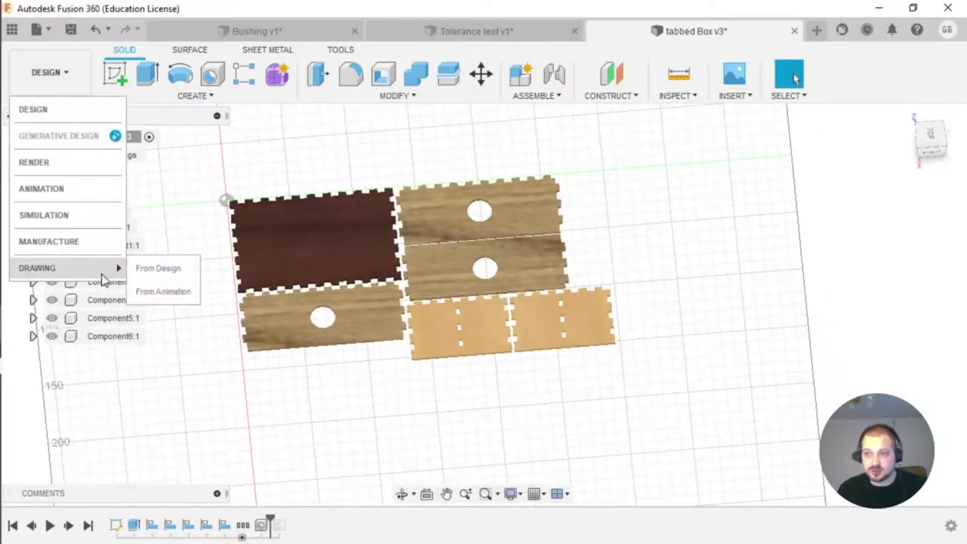
{"action": "left_click", "coordinate": [158, 269]}
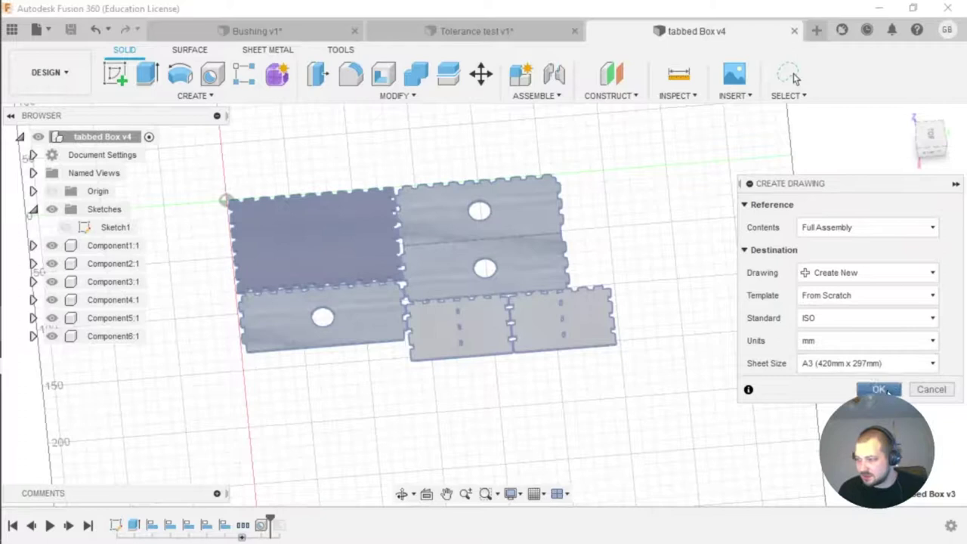
{"action": "left_click", "coordinate": [876, 389]}
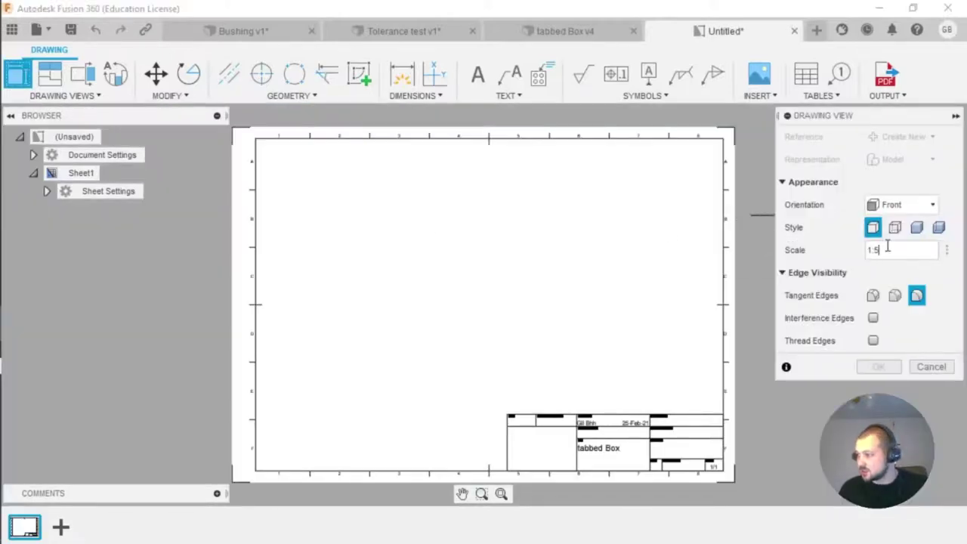
Place a TOP-orientation view of the flat panels on the sheet at 1:1 scale.
{"action": "left_click", "coordinate": [947, 252]}
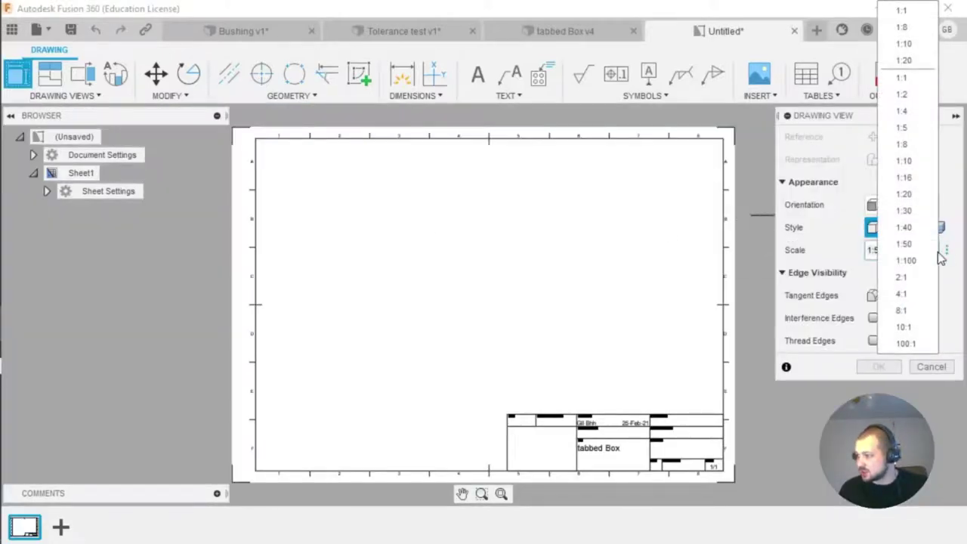
{"action": "left_click", "coordinate": [910, 75]}
{"action": "left_click", "coordinate": [900, 204]}
{"action": "left_click", "coordinate": [876, 220]}
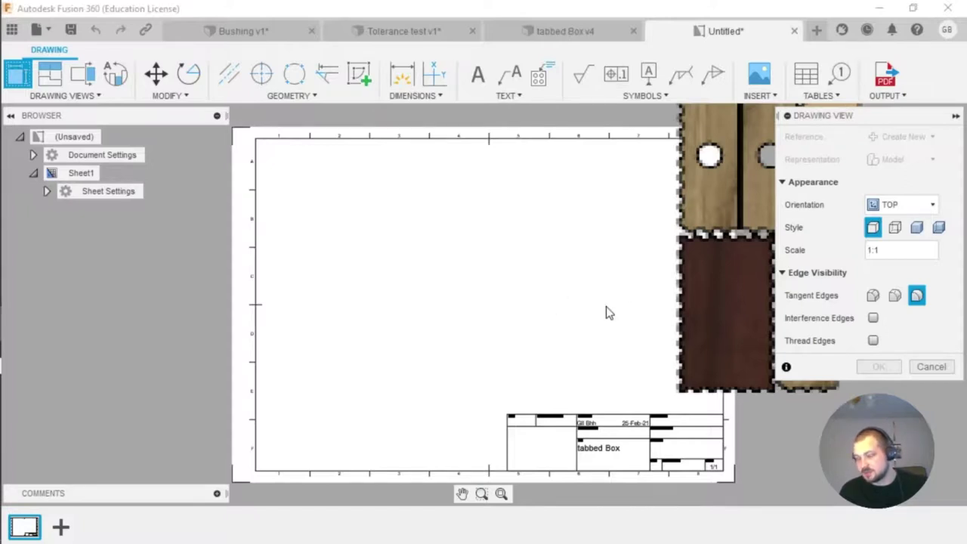
{"action": "left_click", "coordinate": [709, 305]}
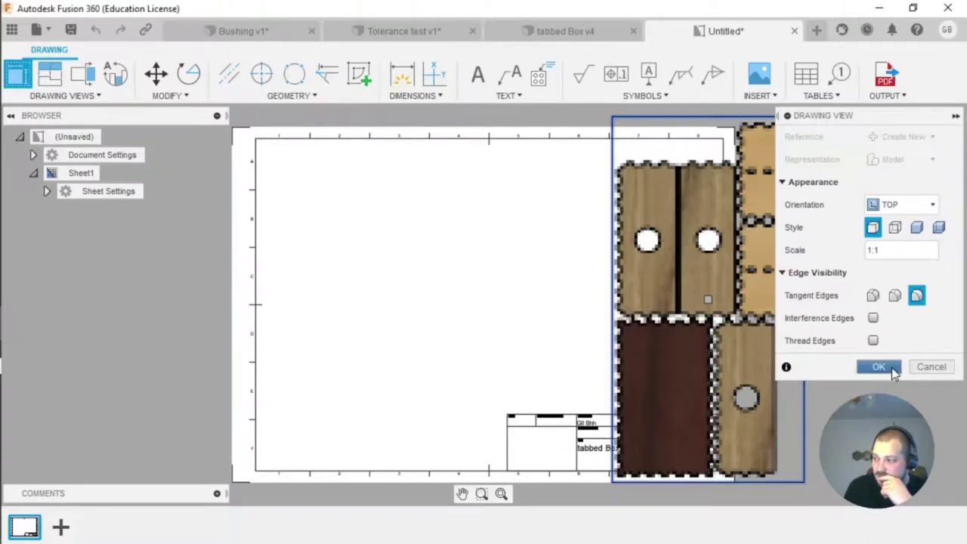
Confirm the drawing view and move it point-to-point up and right on the sheet.
{"action": "left_click", "coordinate": [878, 367]}
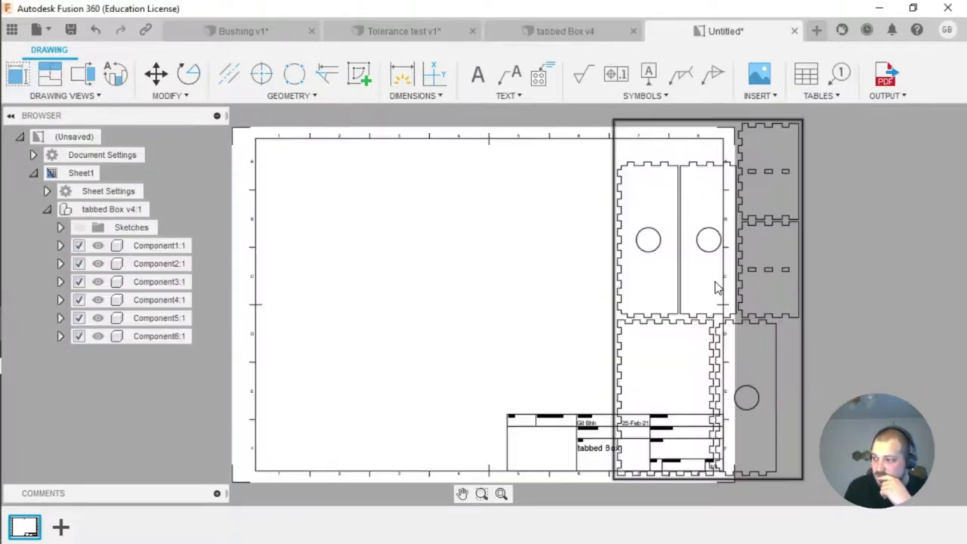
{"action": "left_click", "coordinate": [155, 73]}
{"action": "left_click", "coordinate": [624, 223]}
{"action": "left_click", "coordinate": [863, 160]}
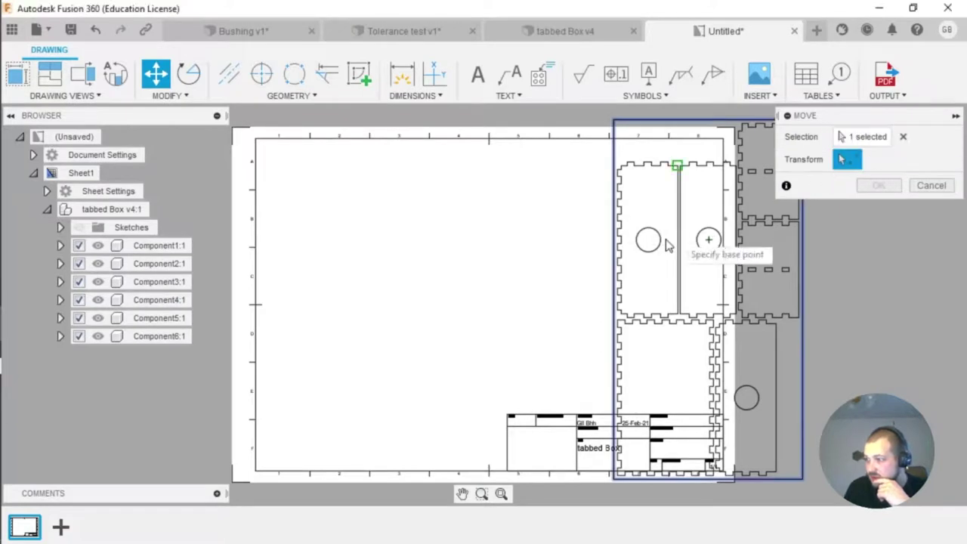
{"action": "left_click", "coordinate": [620, 243]}
{"action": "left_click", "coordinate": [330, 378]}
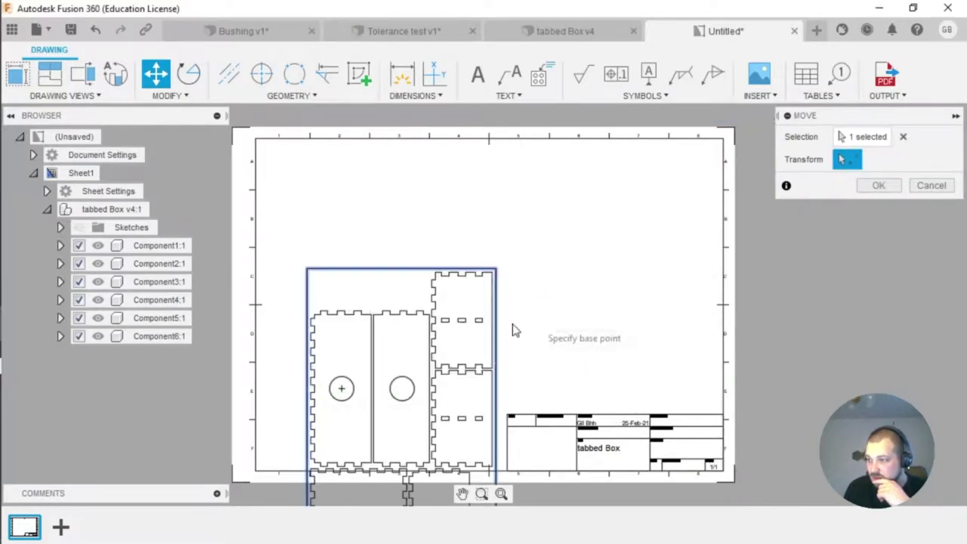
{"action": "left_click", "coordinate": [430, 311]}
{"action": "left_click", "coordinate": [600, 203]}
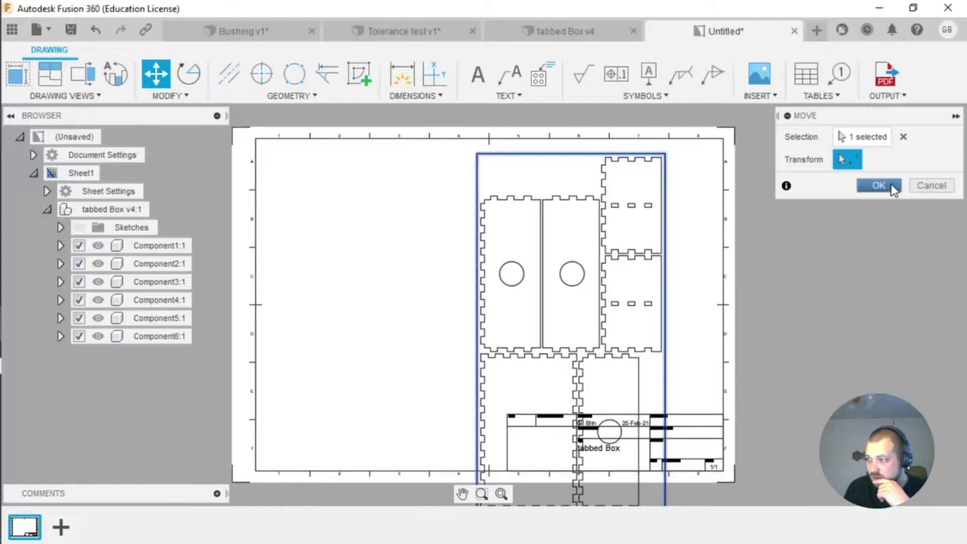
{"action": "left_click", "coordinate": [879, 185]}
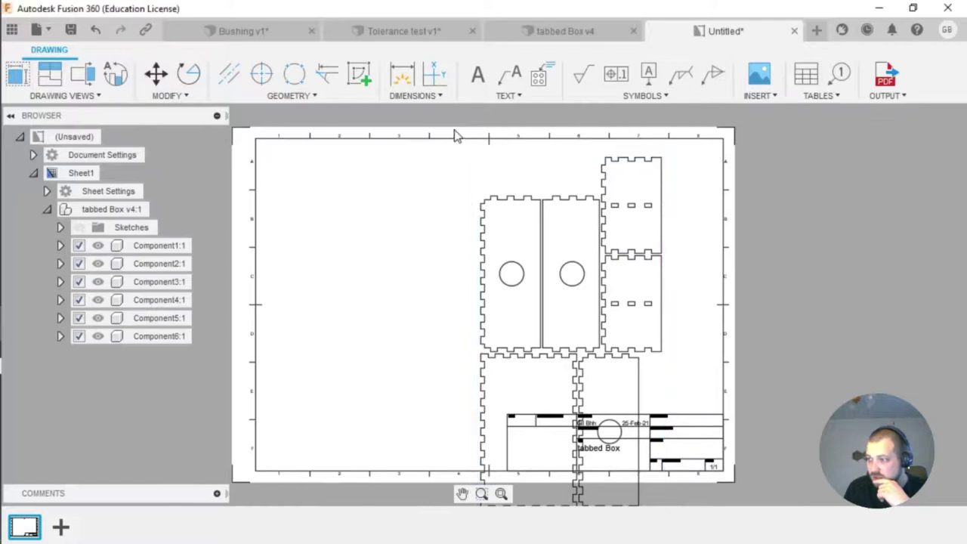
Rotate the panels horizontal, move them inside the sheet border, and select the title block.
{"action": "left_click", "coordinate": [189, 73]}
{"action": "left_click", "coordinate": [531, 198]}
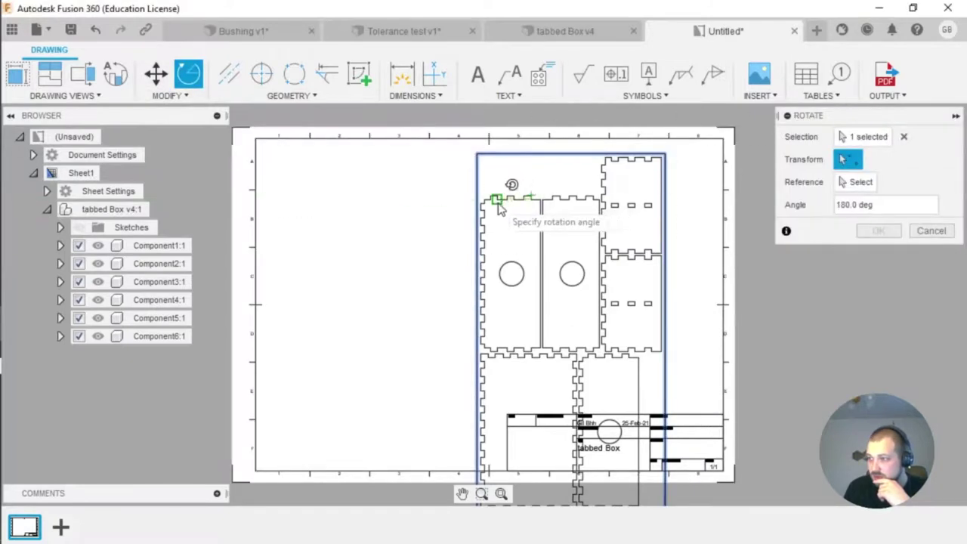
{"action": "left_click", "coordinate": [535, 190]}
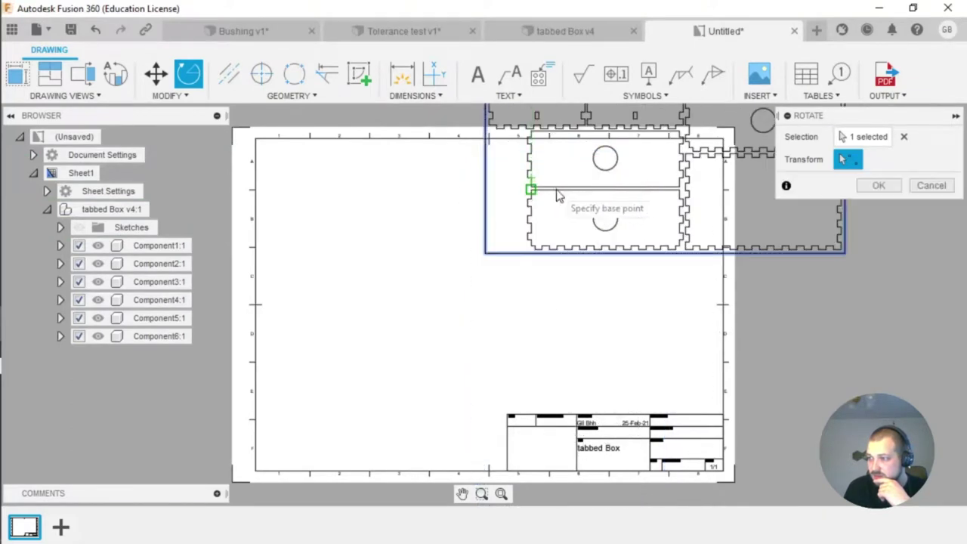
{"action": "left_click", "coordinate": [155, 73]}
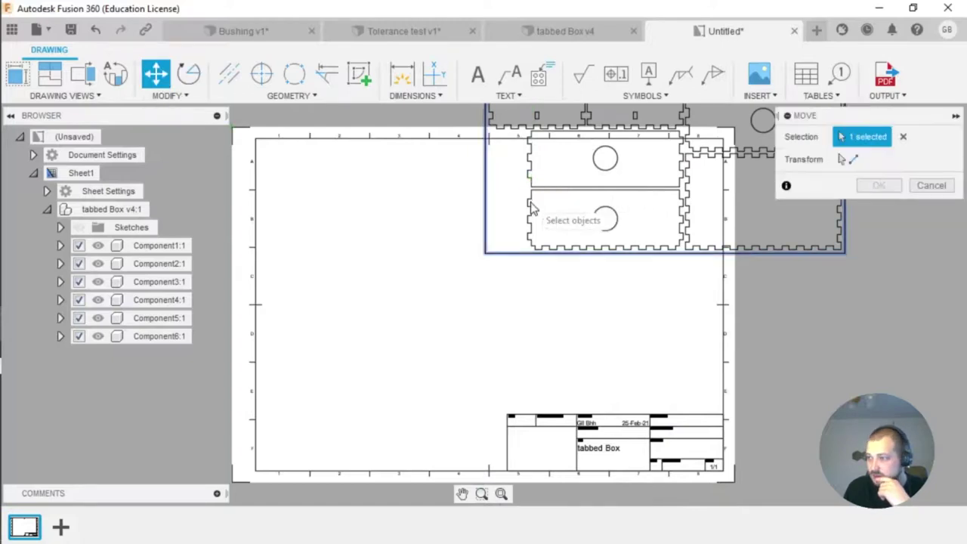
{"action": "left_click", "coordinate": [841, 159]}
{"action": "left_click", "coordinate": [542, 212]}
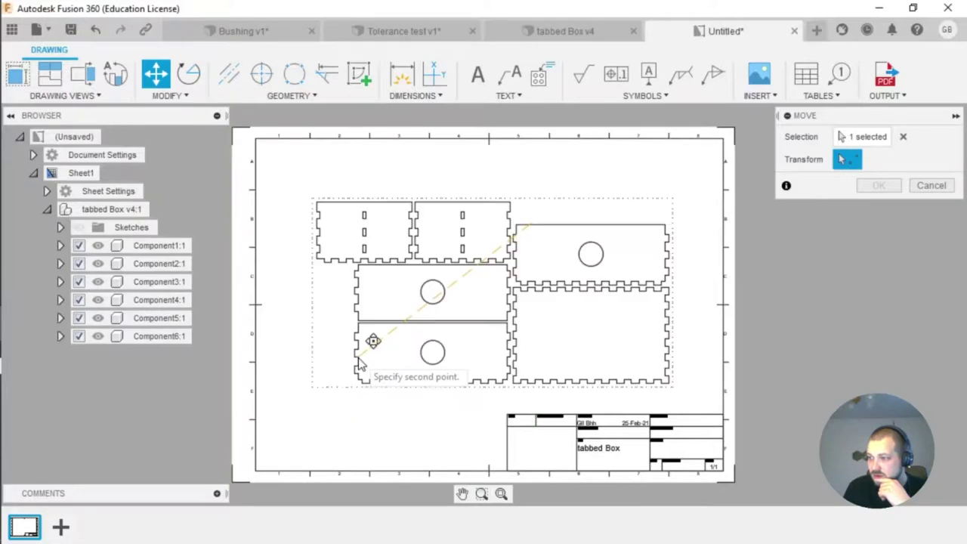
{"action": "left_click", "coordinate": [355, 348]}
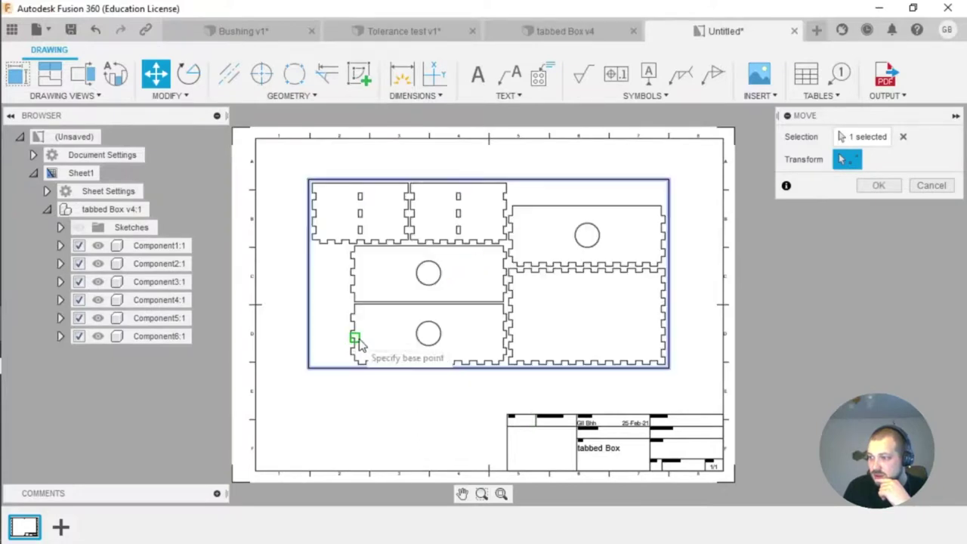
{"action": "left_click", "coordinate": [872, 185]}
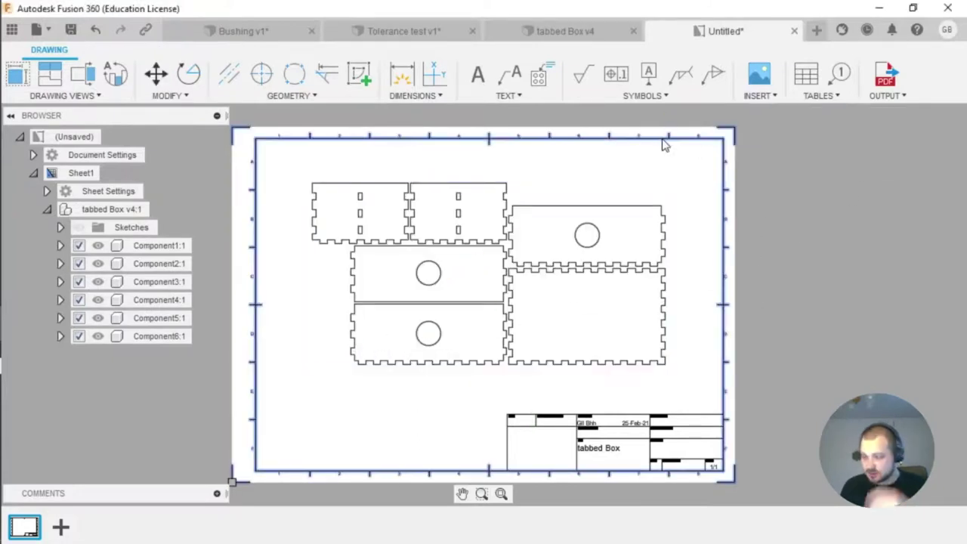
{"action": "mouse_move", "coordinate": [474, 394]}
{"action": "left_mouse_down"}
{"action": "mouse_move", "coordinate": [658, 498]}
{"action": "mouse_move", "coordinate": [808, 499]}
{"action": "mouse_move", "coordinate": [796, 500]}
{"action": "left_mouse_up"}
Delete the border and title block, export a PDF named 'box' without lineweights, and close the drawing.
{"action": "key", "text": "Delete"}
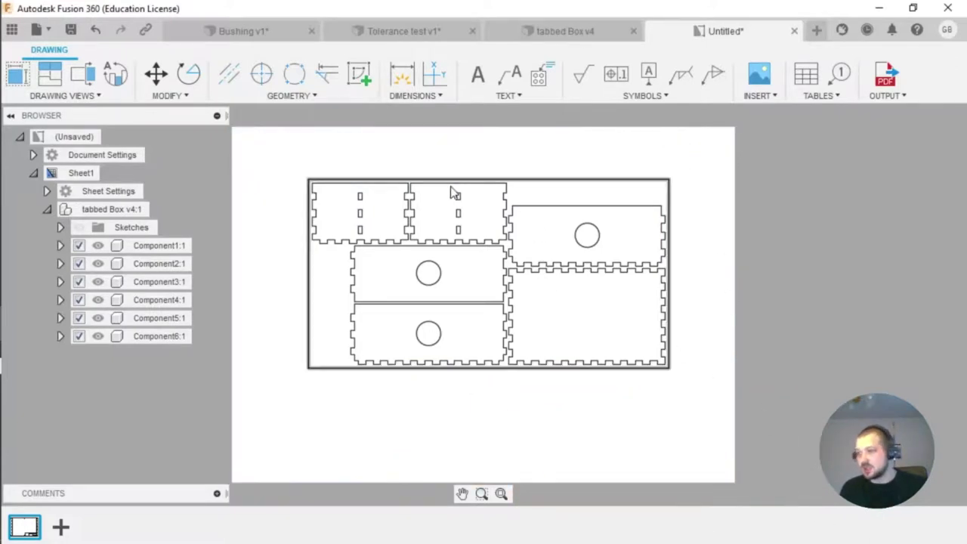
{"action": "left_click", "coordinate": [278, 160]}
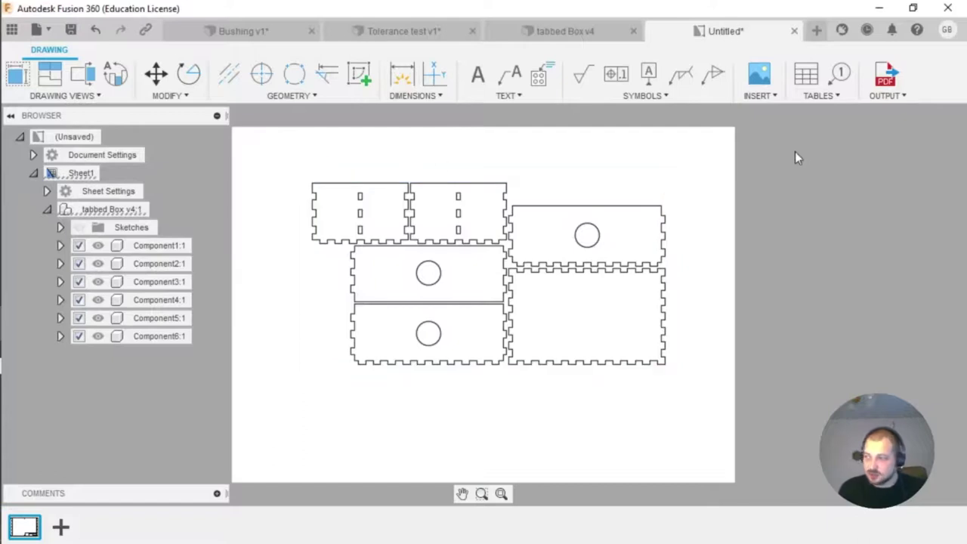
{"action": "left_click", "coordinate": [895, 98]}
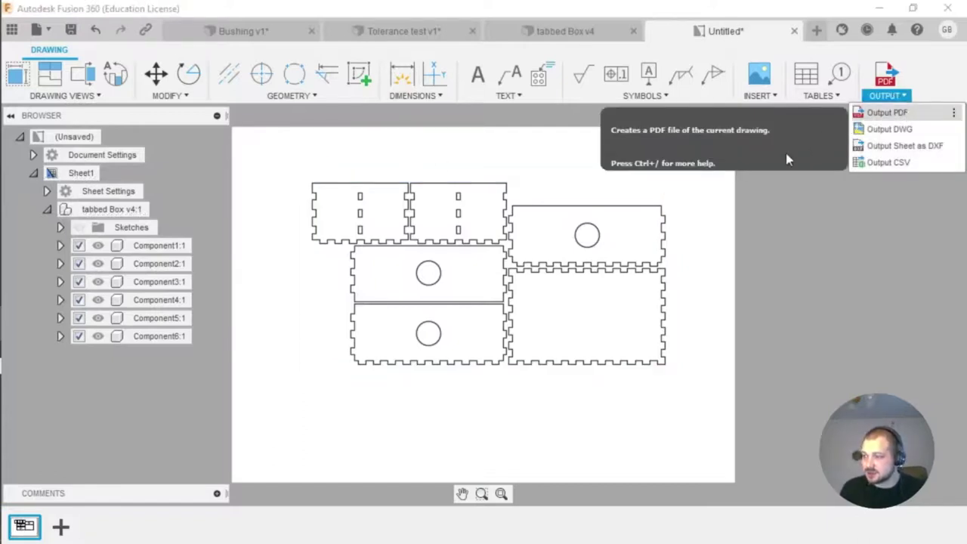
{"action": "left_click", "coordinate": [890, 112]}
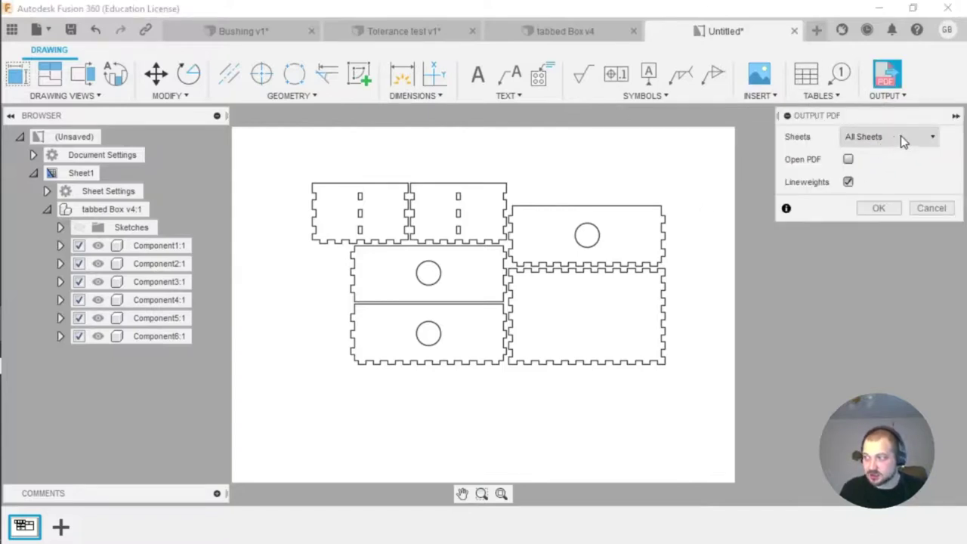
{"action": "left_click", "coordinate": [848, 182]}
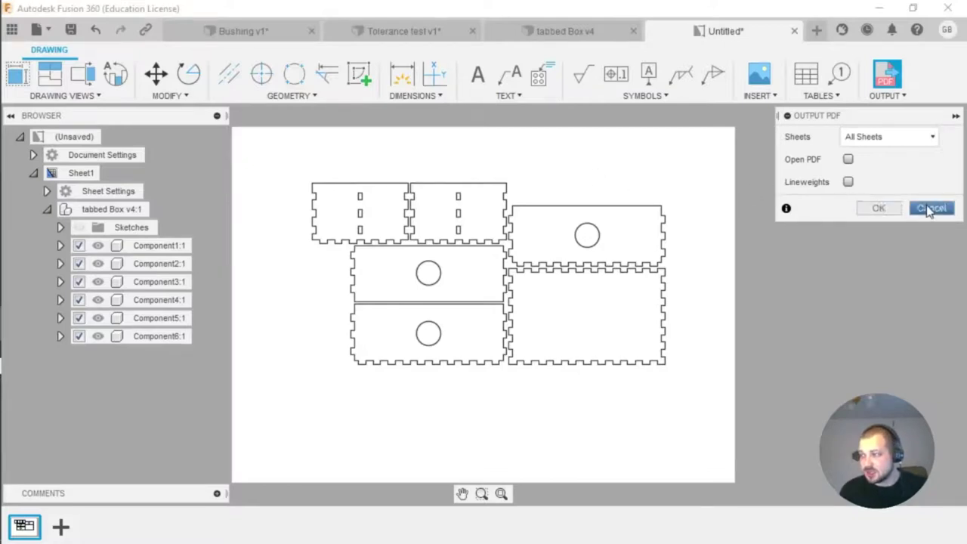
{"action": "left_click", "coordinate": [876, 208]}
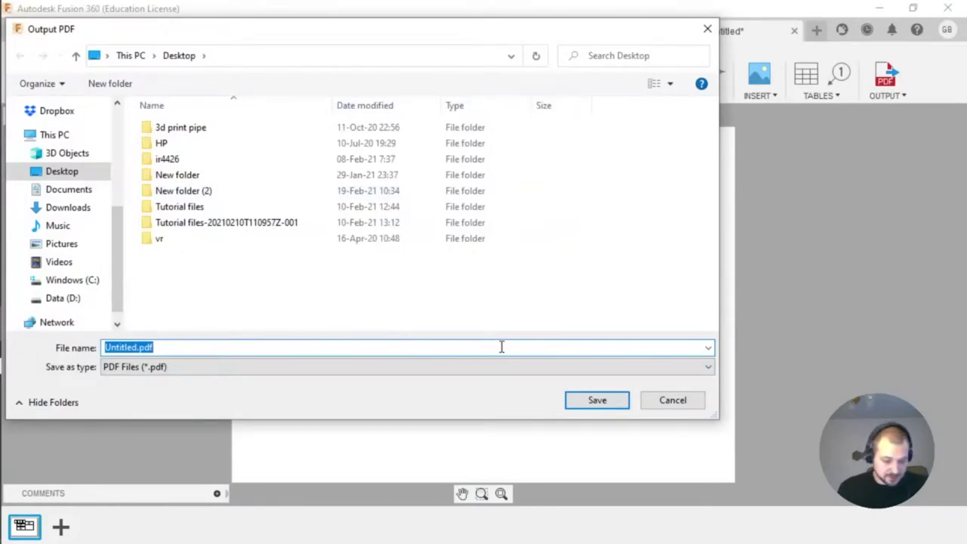
{"action": "type", "text": "box"}
{"action": "left_click", "coordinate": [612, 400]}
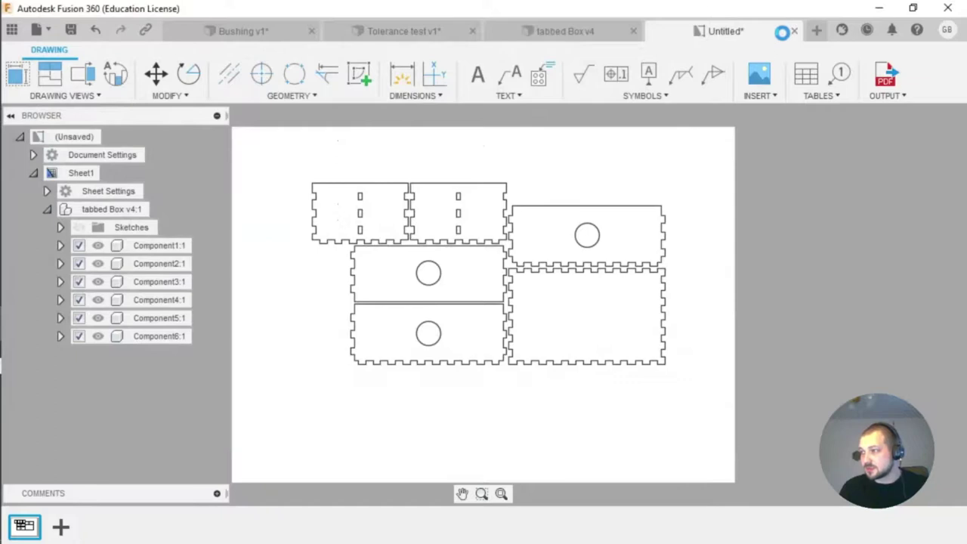
{"action": "left_click", "coordinate": [794, 32]}
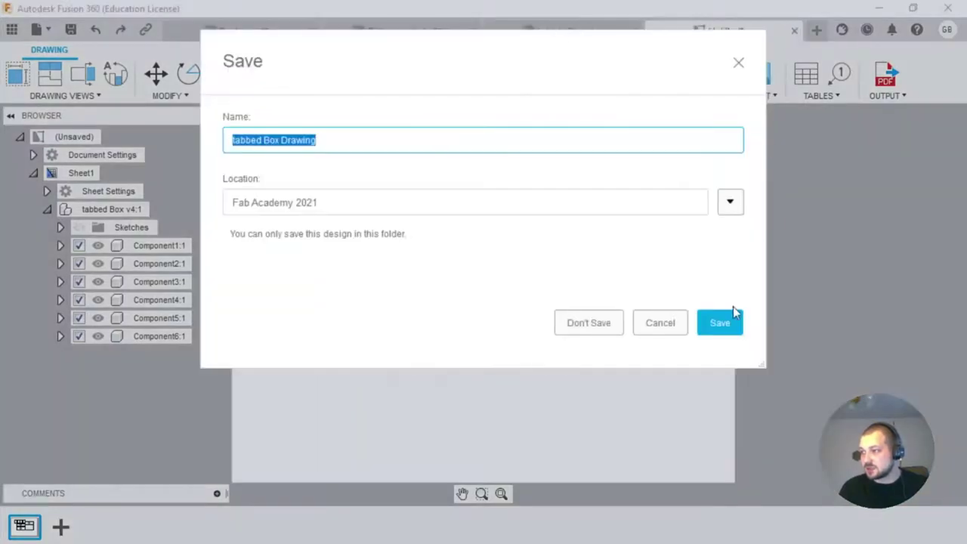
Discard the drawing unsaved and roll the timeline back to show the assembled box.
{"action": "left_click", "coordinate": [589, 322]}
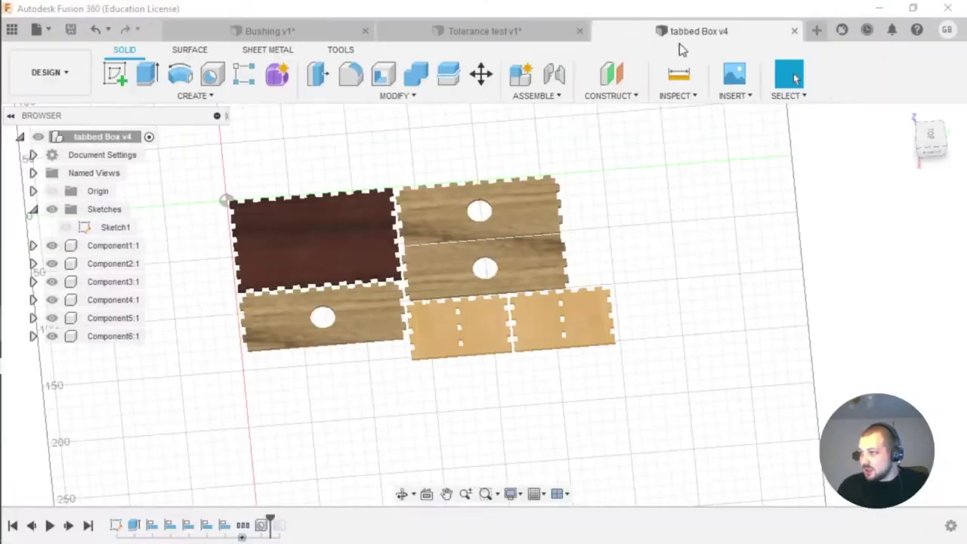
{"action": "mouse_move", "coordinate": [636, 253]}
{"action": "middle_mouse_down"}
{"action": "mouse_move", "coordinate": [693, 268]}
{"action": "mouse_move", "coordinate": [675, 269]}
{"action": "mouse_move", "coordinate": [652, 220]}
{"action": "mouse_move", "coordinate": [671, 237]}
{"action": "mouse_move", "coordinate": [597, 173]}
{"action": "middle_mouse_up"}
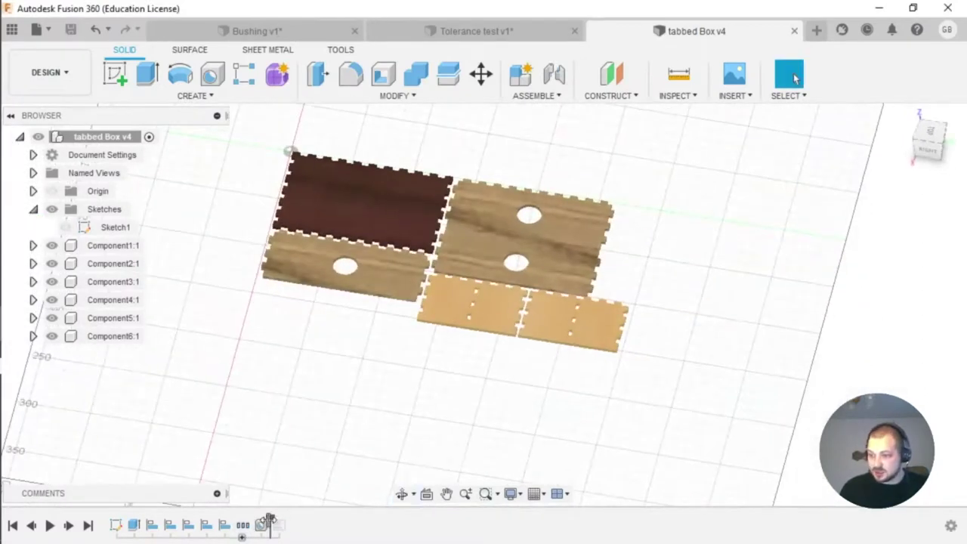
{"action": "mouse_move", "coordinate": [270, 521]}
{"action": "left_mouse_down"}
{"action": "mouse_move", "coordinate": [231, 521]}
{"action": "mouse_move", "coordinate": [252, 522]}
{"action": "left_mouse_up"}
{"action": "middle_click_drag", "start_coordinate": [579, 341], "coordinate": [457, 355], "text": "shift"}
{"action": "scroll", "coordinate": [456, 355], "scroll_direction": "up", "scroll_amount": 3}
Orbit around the assembled box to inspect it from the side, below, behind and front.
{"action": "middle_click_drag", "start_coordinate": [548, 341], "coordinate": [503, 253], "text": "shift"}
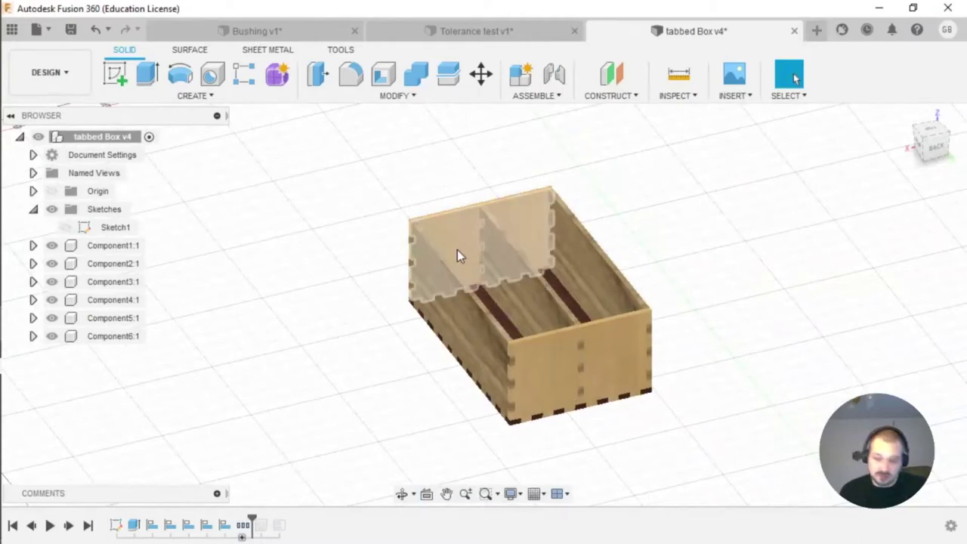
{"action": "middle_click_drag", "start_coordinate": [449, 276], "coordinate": [463, 316], "text": "shift"}
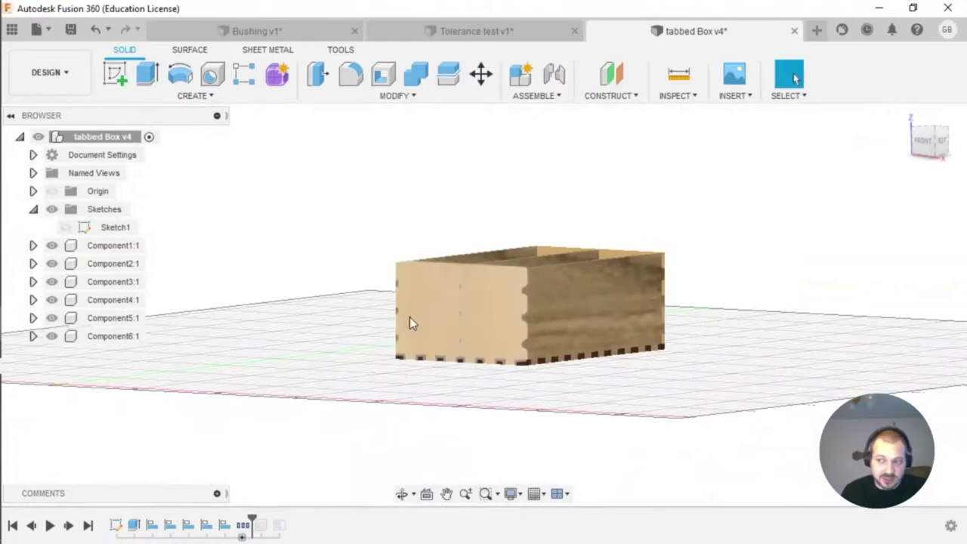
{"action": "middle_click_drag", "start_coordinate": [693, 274], "coordinate": [482, 257], "text": "shift"}
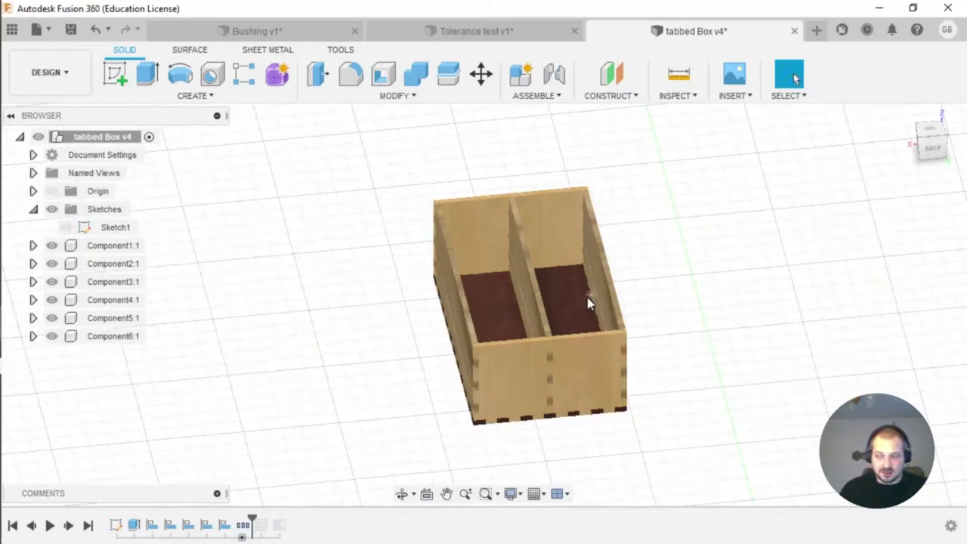
{"action": "middle_click_drag", "start_coordinate": [617, 298], "coordinate": [550, 330], "text": "shift"}
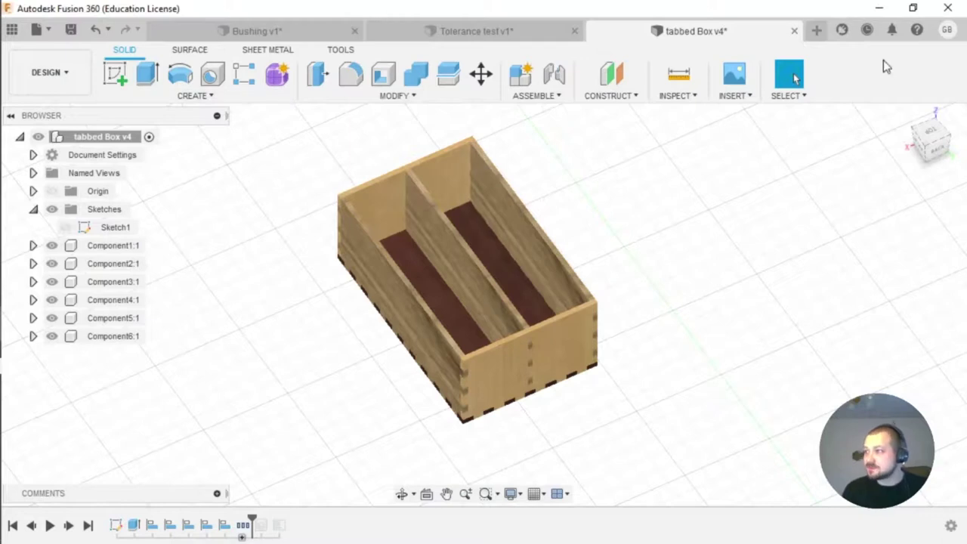
{"action": "middle_click_drag", "start_coordinate": [584, 266], "coordinate": [604, 271], "text": "shift"}
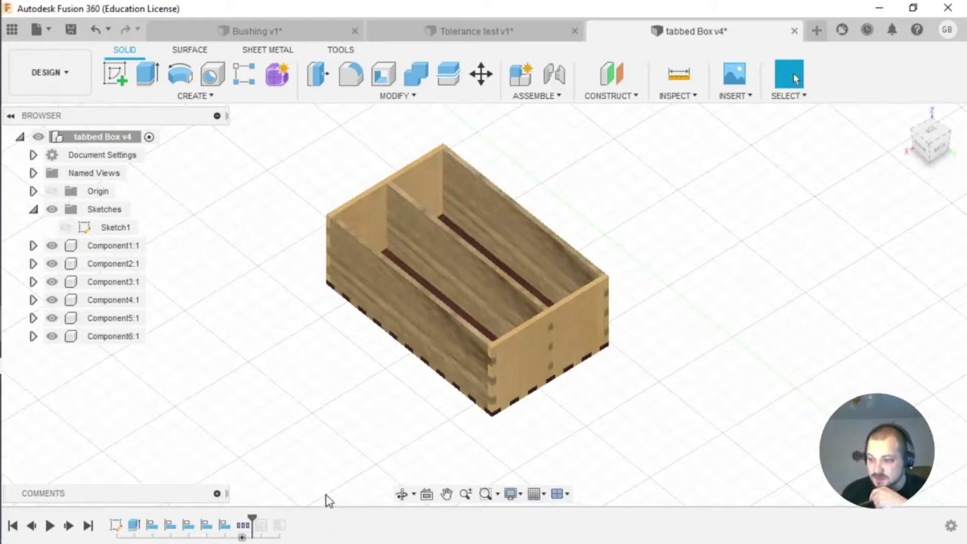
Drag the timeline marker to the end so the six panels lie flat, and orbit to view them.
{"action": "left_click_drag", "start_coordinate": [257, 518], "coordinate": [288, 521]}
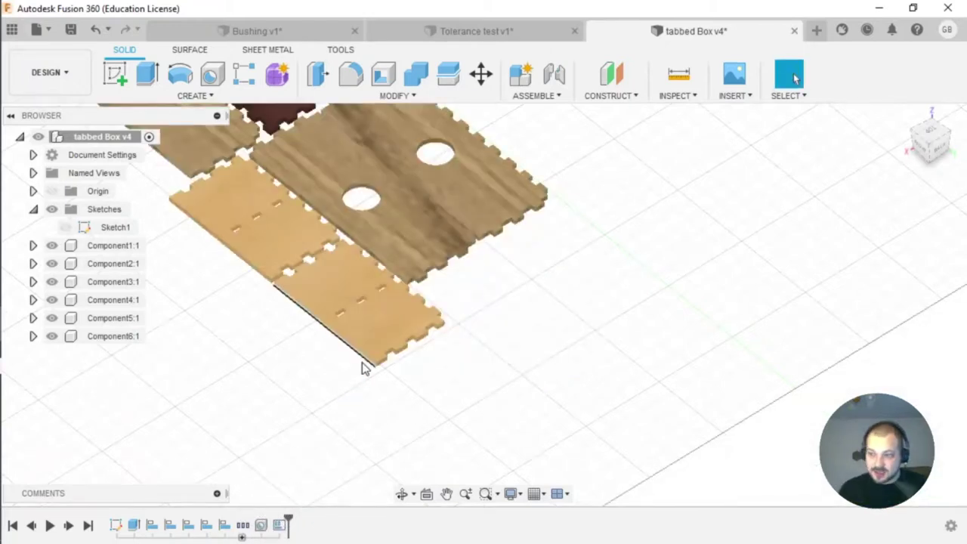
{"action": "middle_click_drag", "start_coordinate": [507, 274], "coordinate": [535, 256], "text": "shift"}
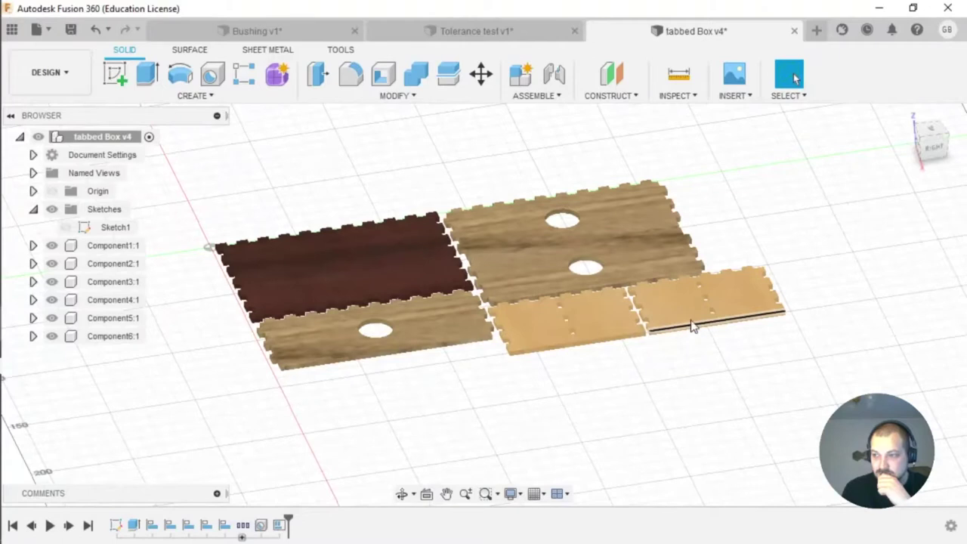
{"action": "right_click", "coordinate": [384, 418]}
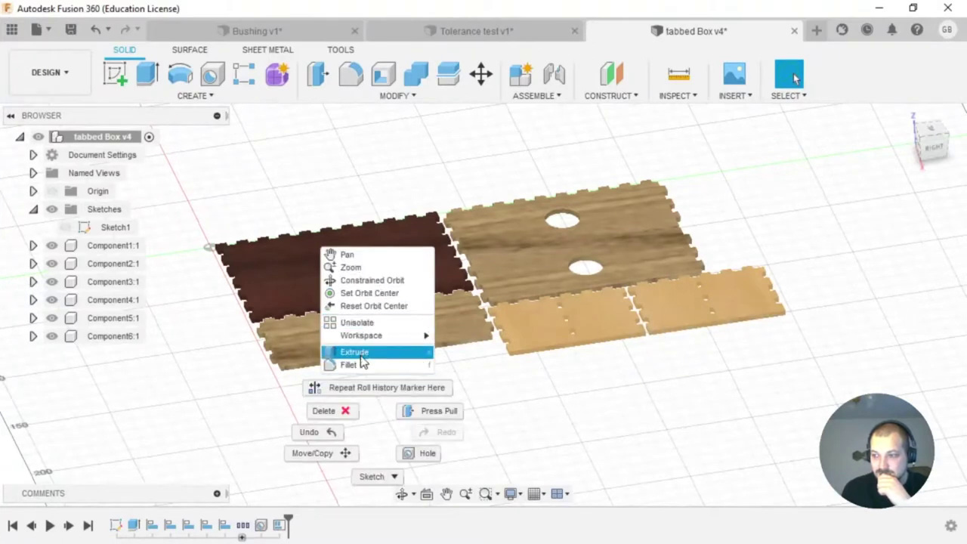
{"action": "left_click", "coordinate": [313, 453]}
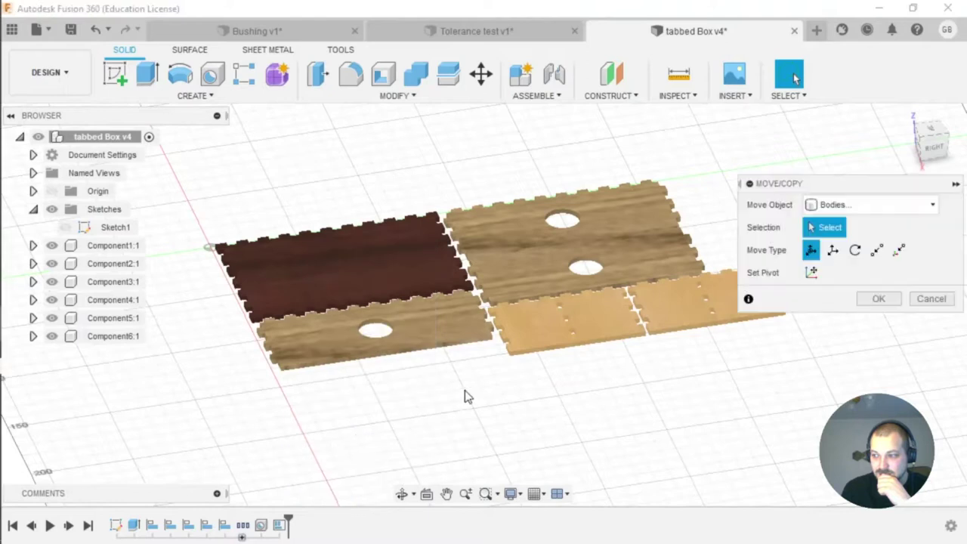
{"action": "left_click", "coordinate": [876, 250]}
{"action": "left_click", "coordinate": [513, 351]}
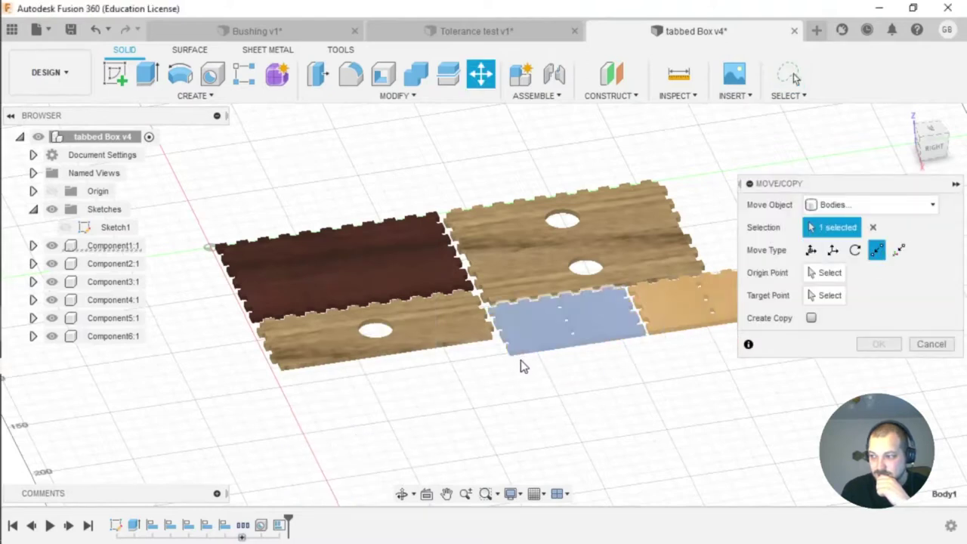
{"action": "scroll", "coordinate": [524, 365], "scroll_direction": "up", "scroll_amount": 3}
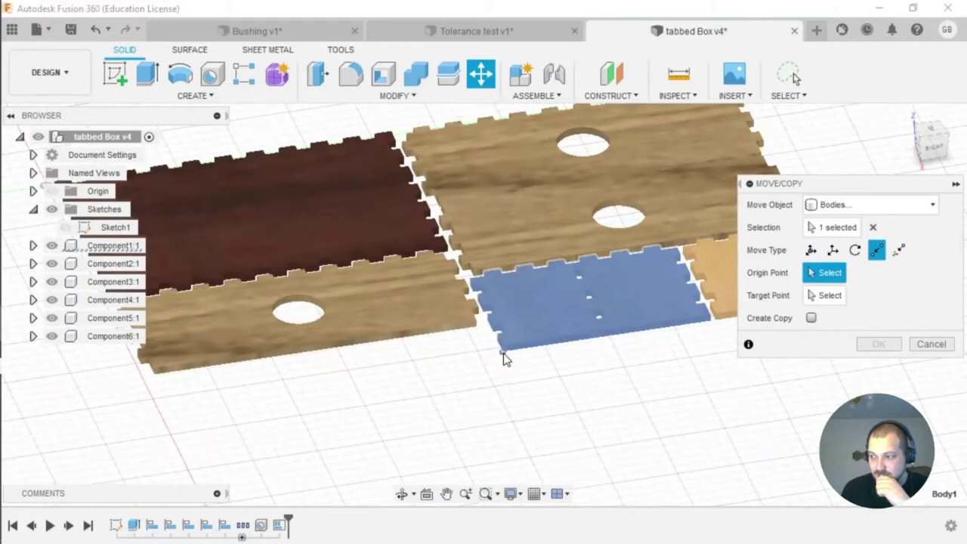
{"action": "left_click", "coordinate": [503, 351]}
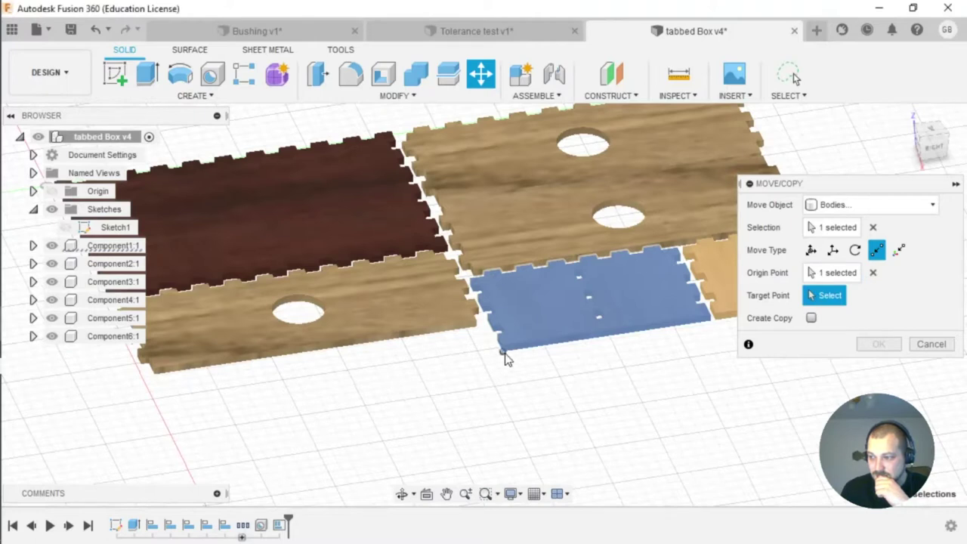
{"action": "left_click", "coordinate": [154, 377]}
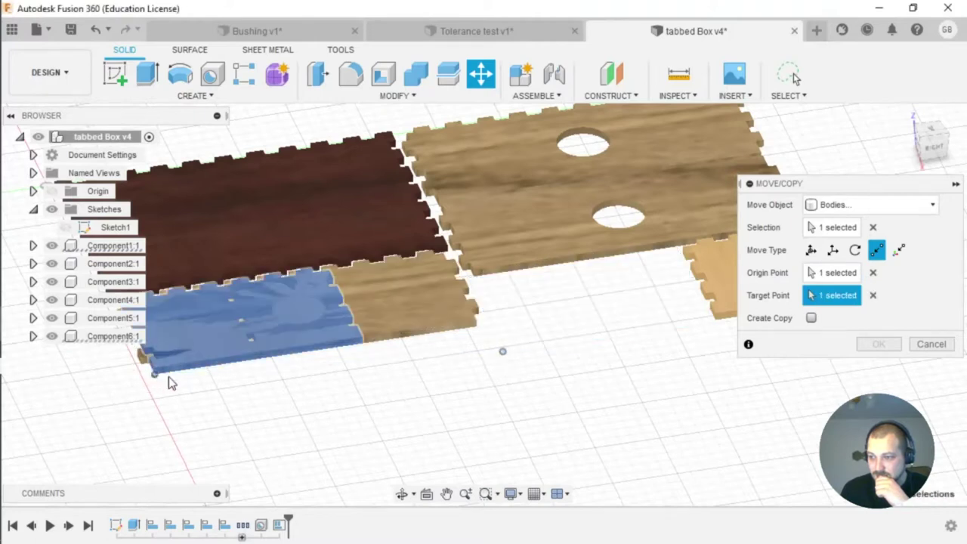
{"action": "left_click", "coordinate": [936, 345]}
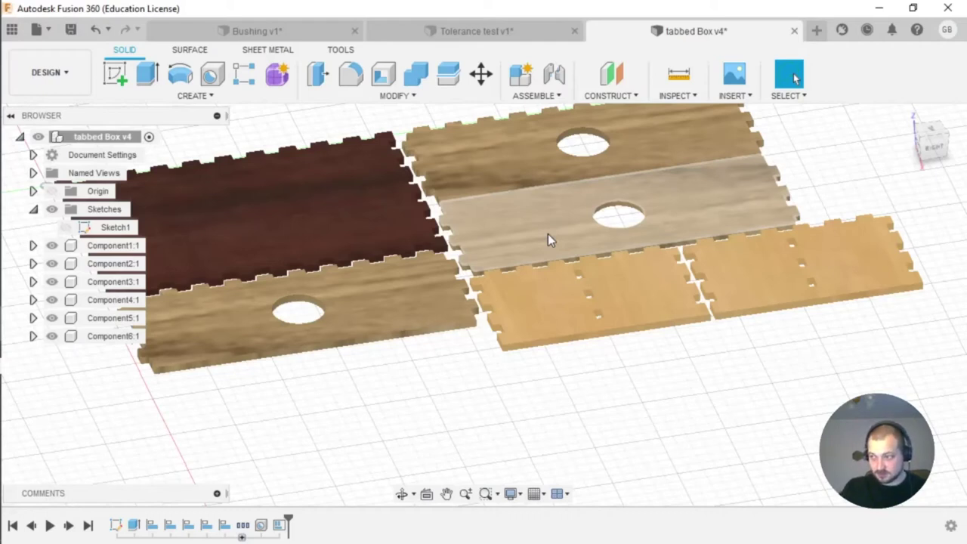
{"action": "scroll", "coordinate": [453, 287], "scroll_direction": "down", "scroll_amount": 2}
{"action": "middle_click_drag", "start_coordinate": [422, 304], "coordinate": [462, 305]}
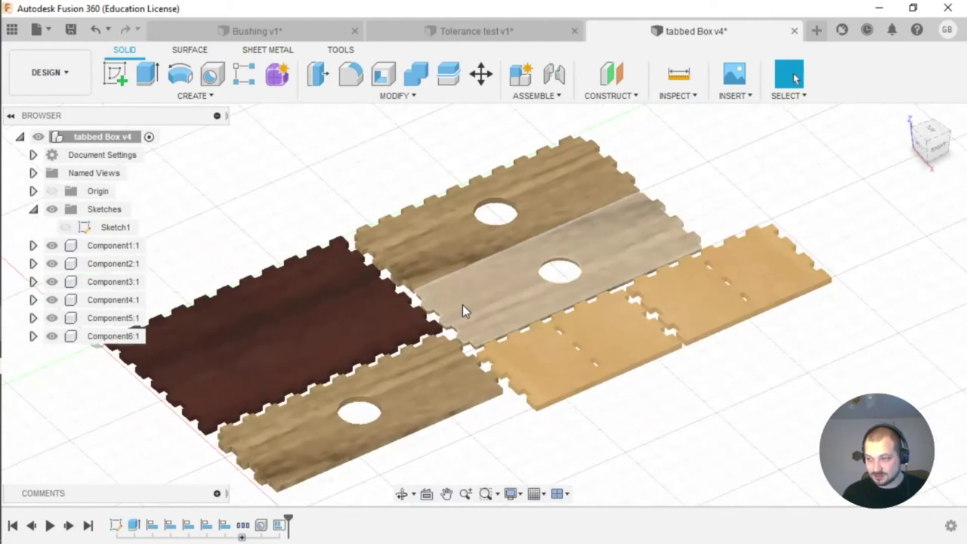